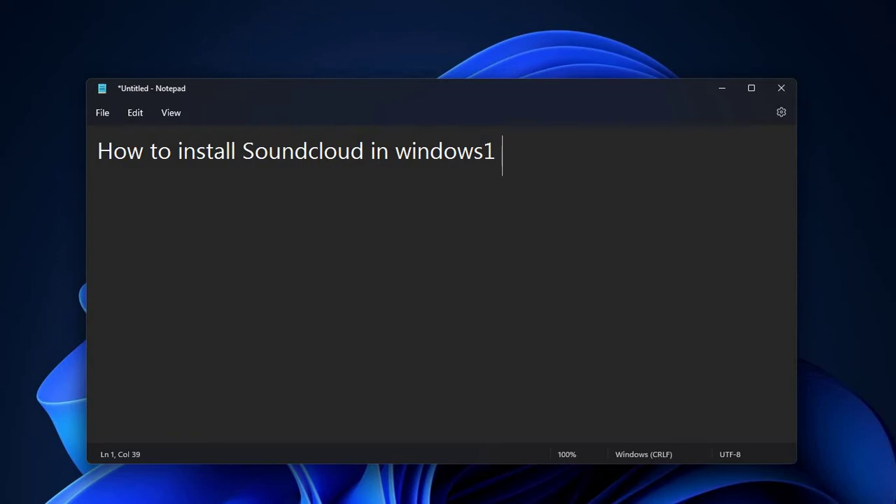
Correct the note's title to end with the Windows version number 11 and start a new line
key("BackSpace")
key("BackSpace")
type("11")
key("Return")
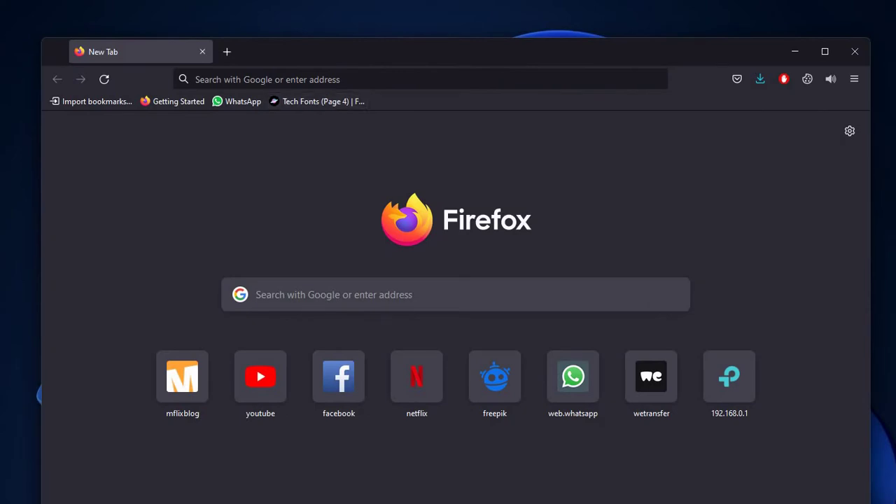
Switch to Firefox and search Google for "soundcloud"
key("ctrl+l")
type("sounbd")
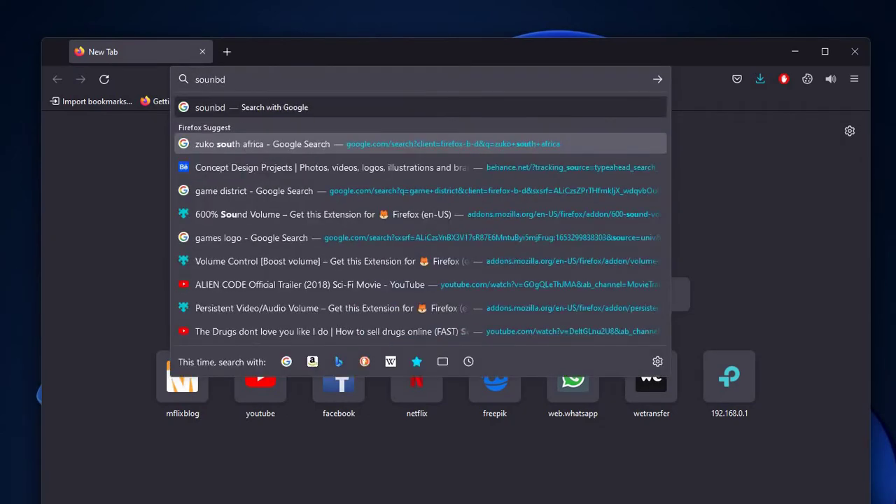
key("BackSpace")
key("BackSpace")
key("BackSpace")
key("BackSpace")
type("undclou")
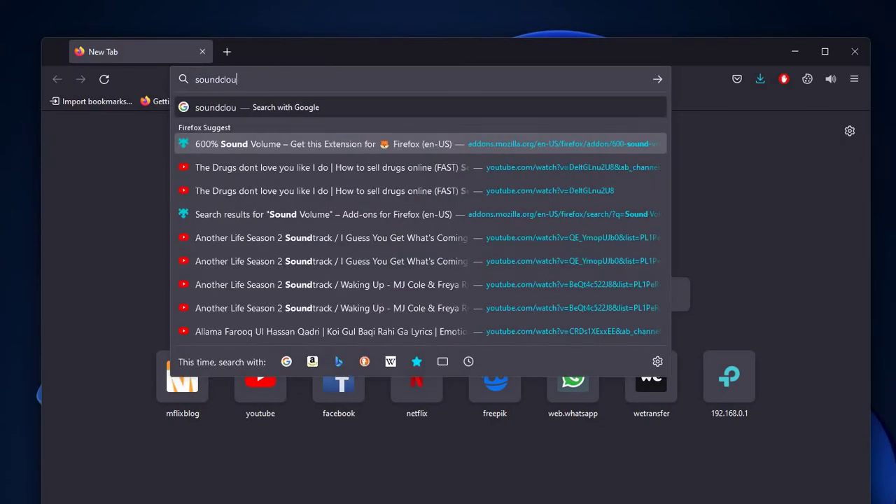
type("d")
key("Return")
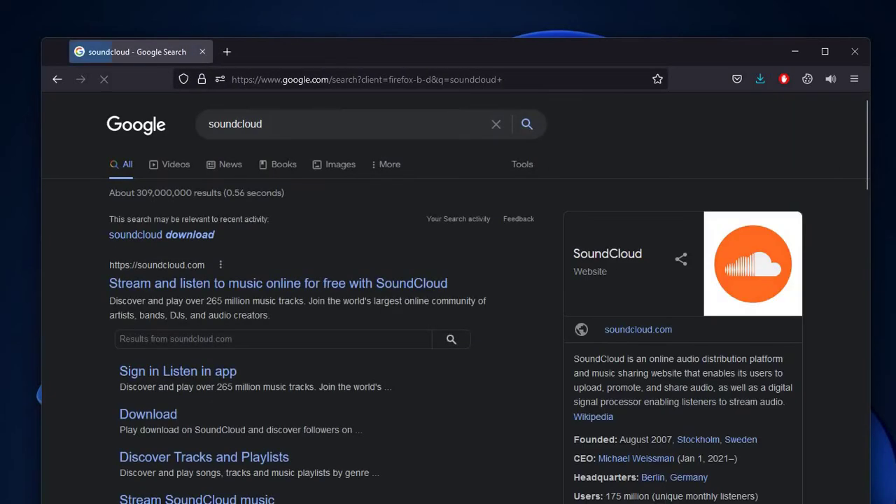
Open the soundcloud.com result, accept its cookies and look through the homepage for an app download
left_click(278, 283)
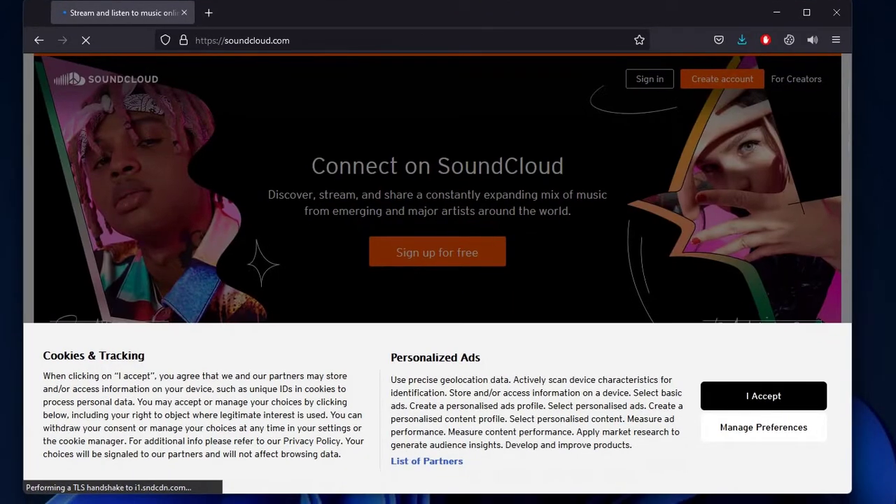
left_click(763, 395)
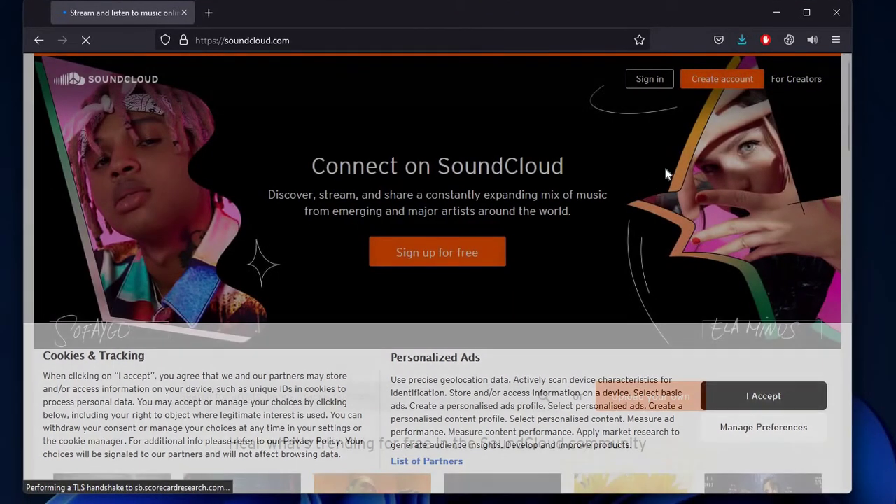
scroll(687, 187, "down", 1)
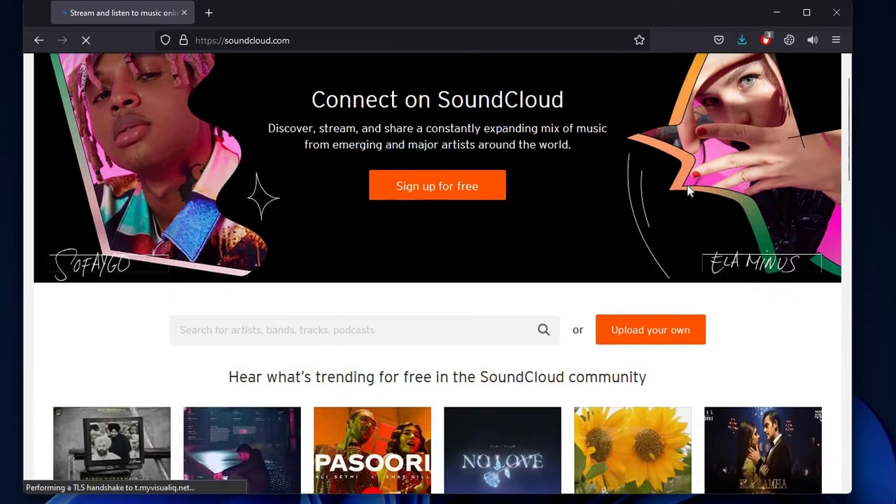
scroll(687, 189, "down", 4)
scroll(688, 194, "down", 1)
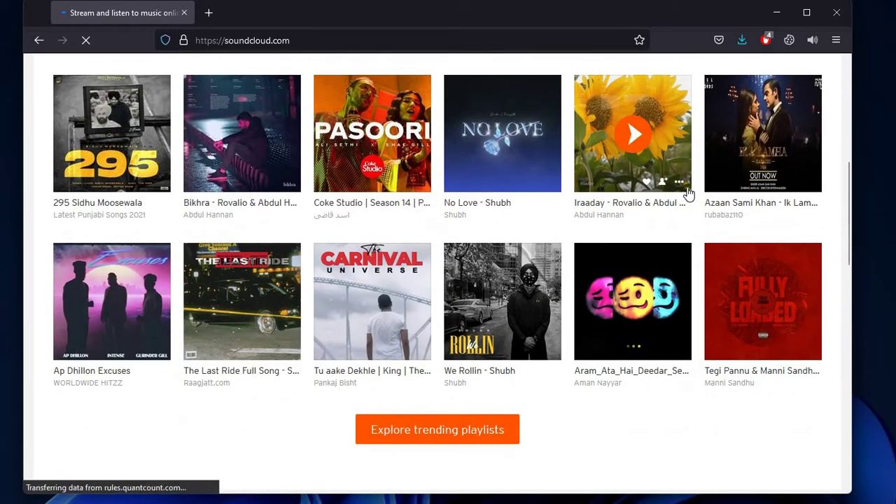
scroll(688, 193, "down", 4)
scroll(616, 188, "down", 8)
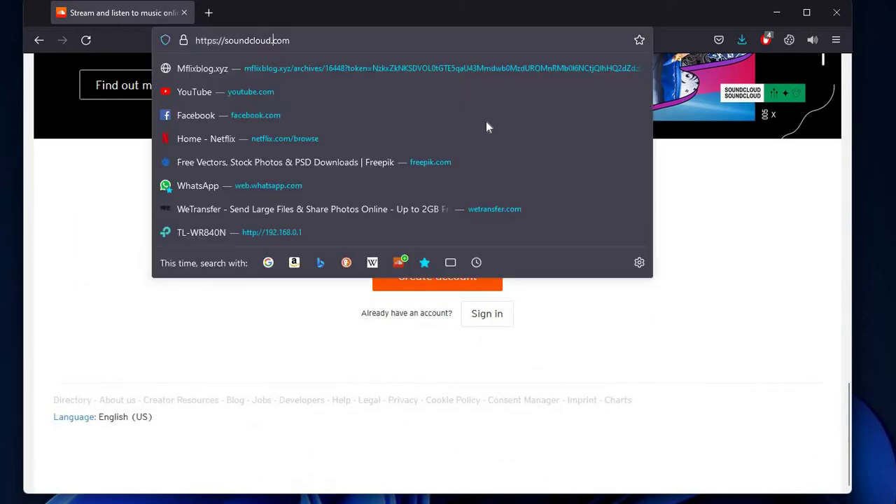
Search Google for "download soundcloud"
key("ctrl+l")
type("donw")
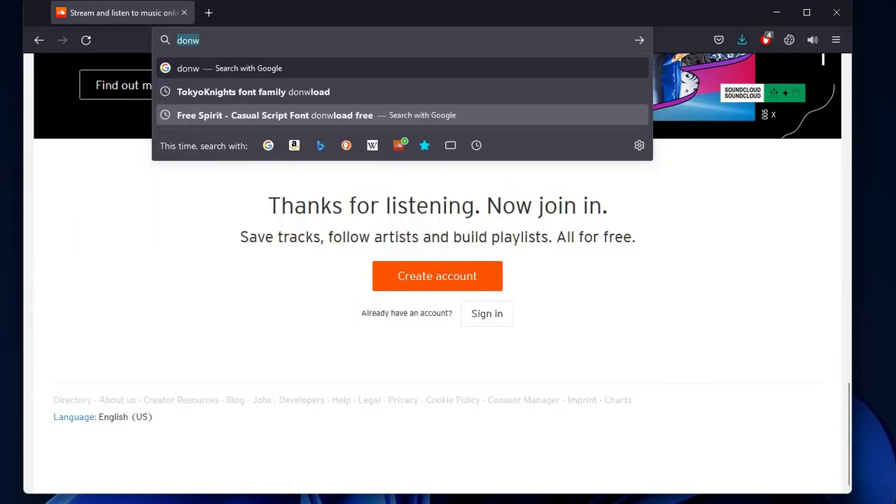
key("BackSpace")
key("BackSpace")
type("wnload")
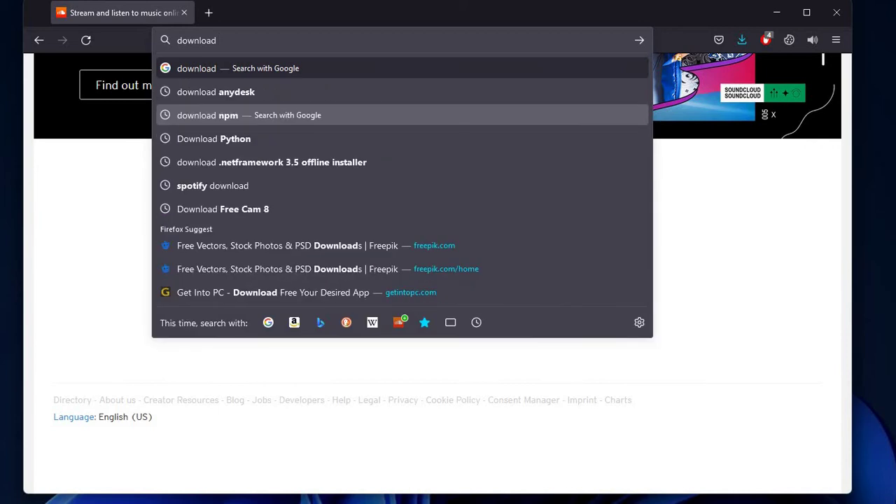
type(" soundcloud")
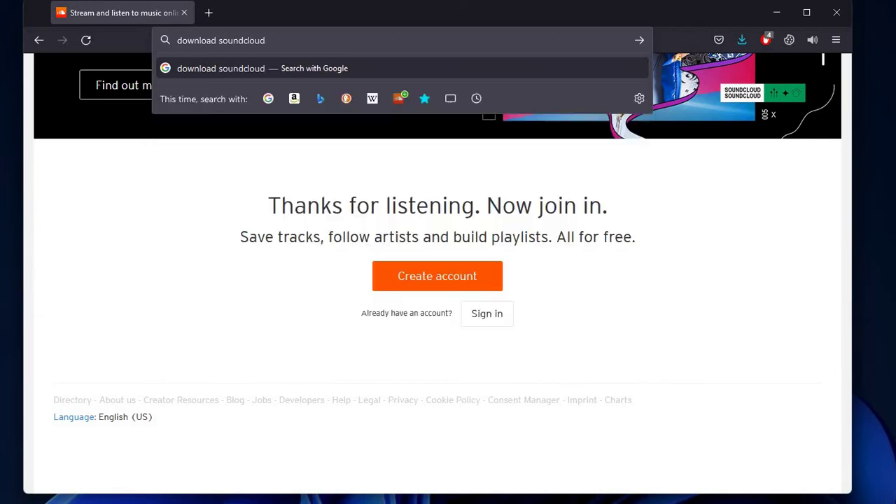
key("Return")
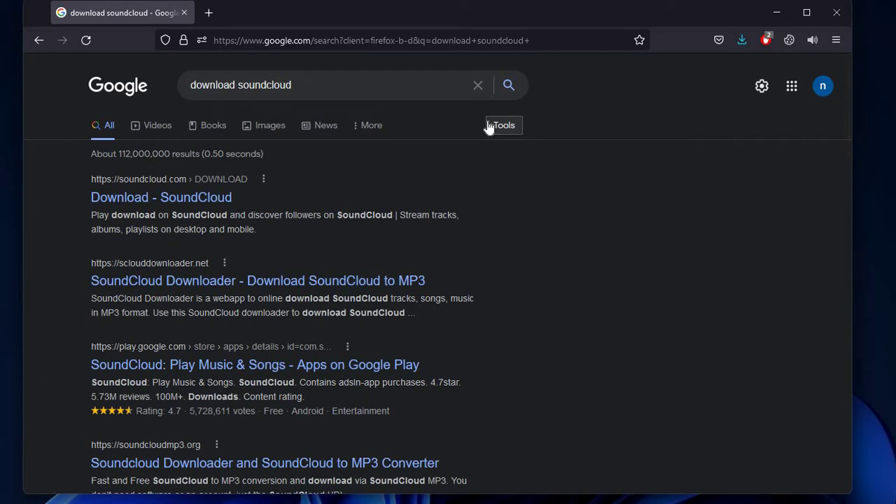
Open the "Download - SoundCloud" result in a new tab and look over the page
middle_click(189, 200)
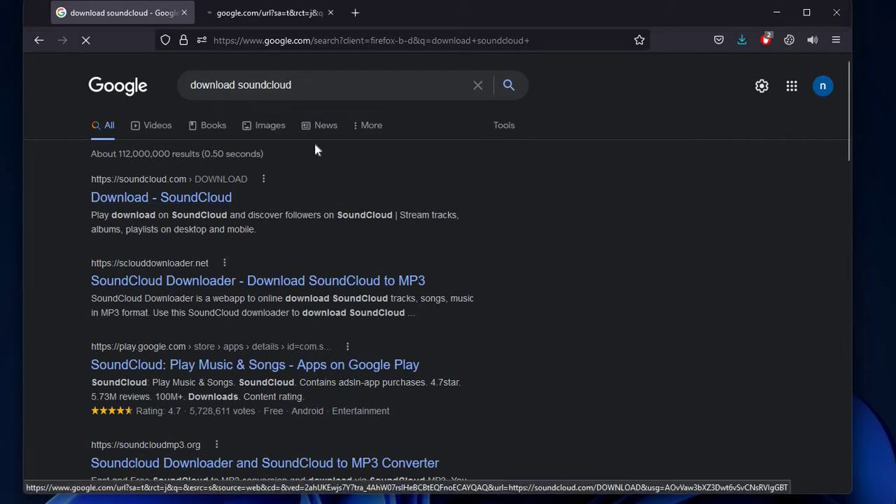
left_click(301, 11)
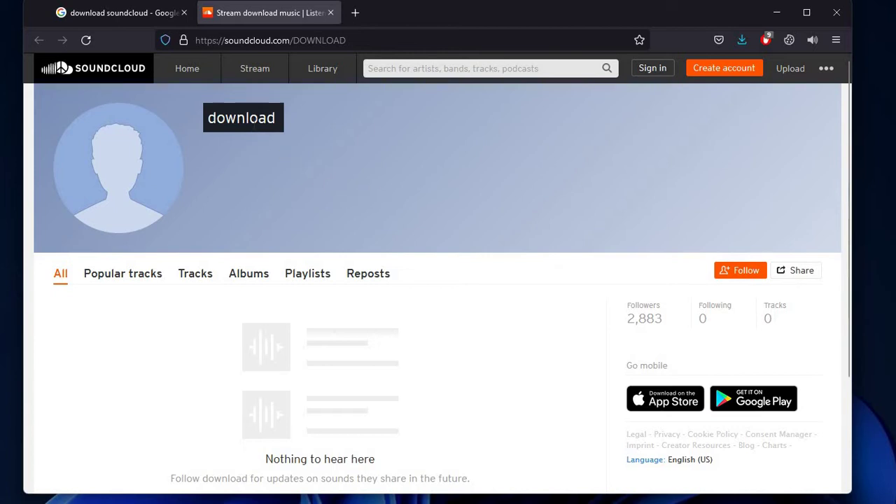
scroll(512, 266, "down", 2)
scroll(512, 266, "up", 2)
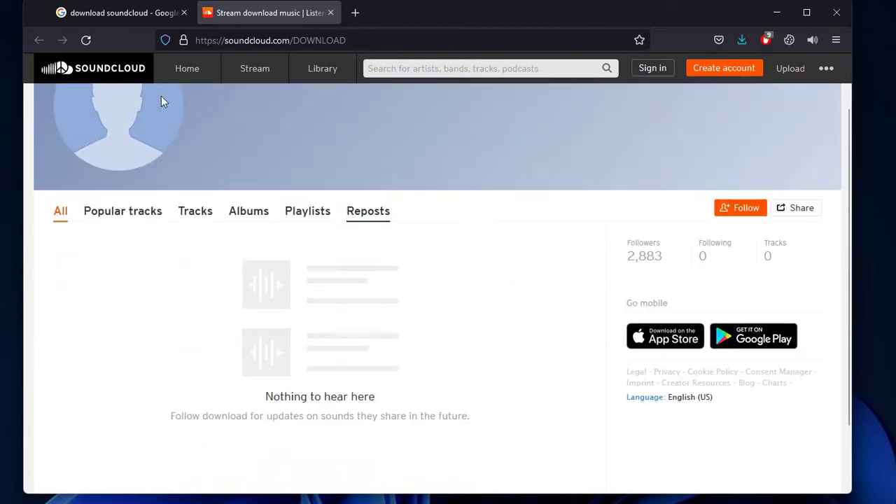
Return to the Google results and refine the search to "download soundcloud for pc"
left_click(134, 12)
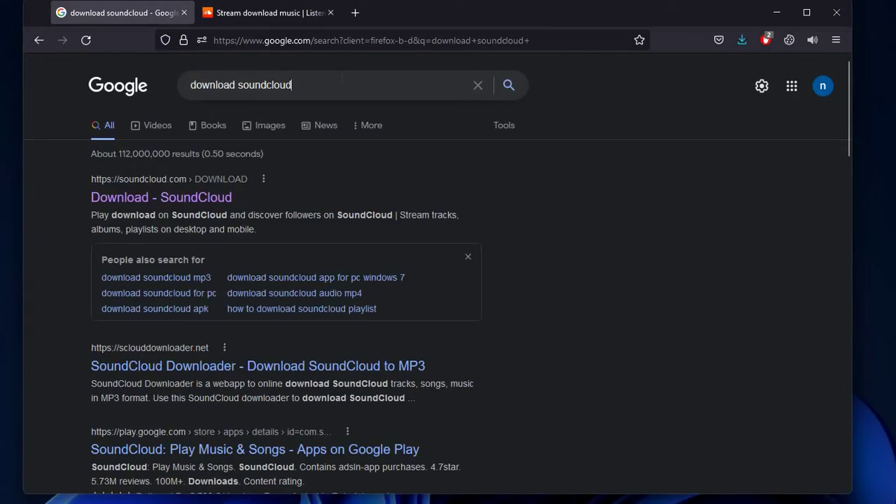
left_click(341, 83)
type("for pc")
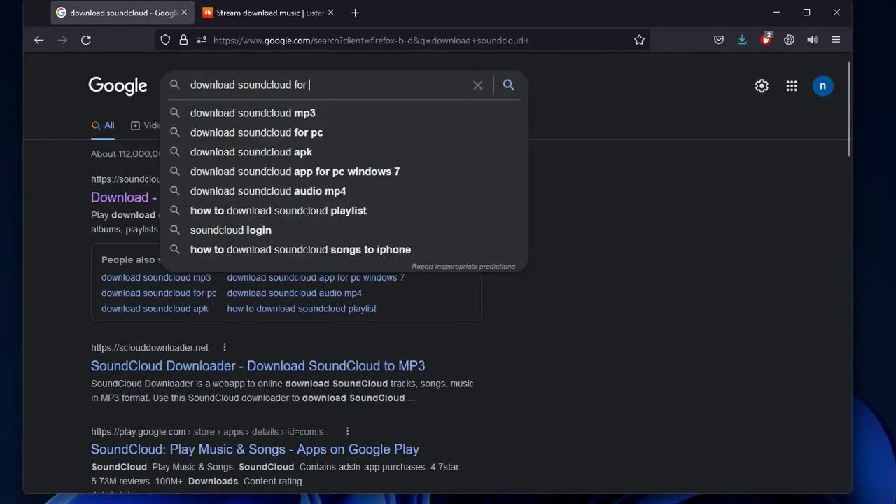
key("Return")
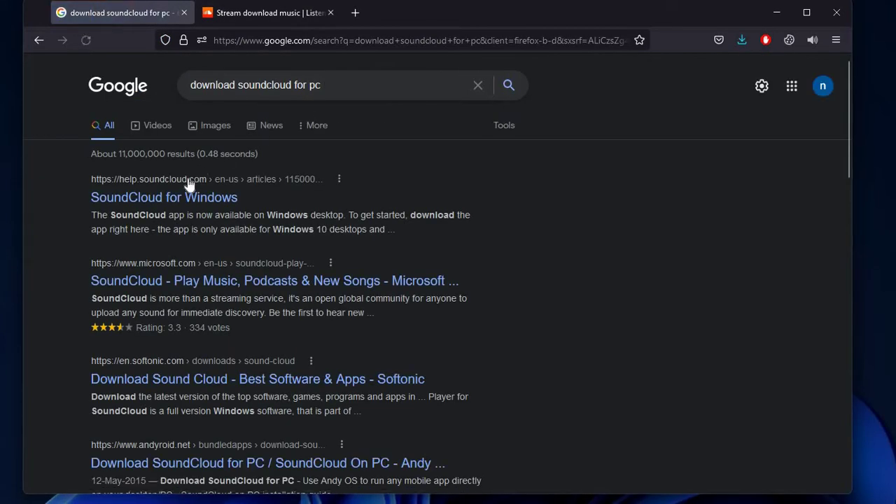
Open the "SoundCloud for Windows" result in a new tab and close the earlier SoundCloud download tab
middle_click(185, 197)
left_click(337, 17)
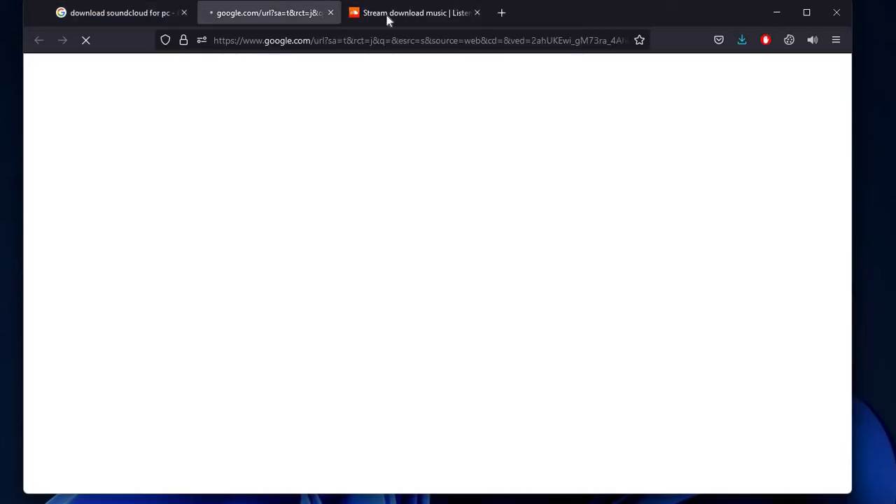
left_click(476, 12)
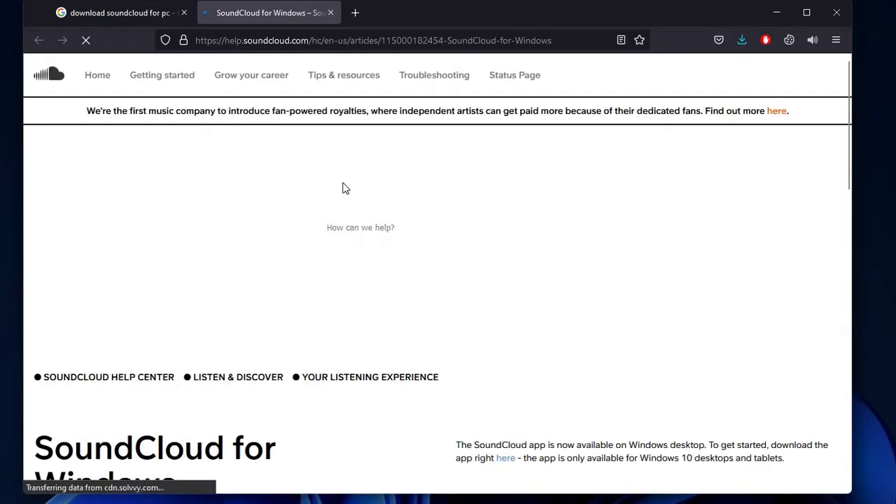
Review the SoundCloud for Windows article and open its app download link in a new tab
scroll(582, 216, "down", 4)
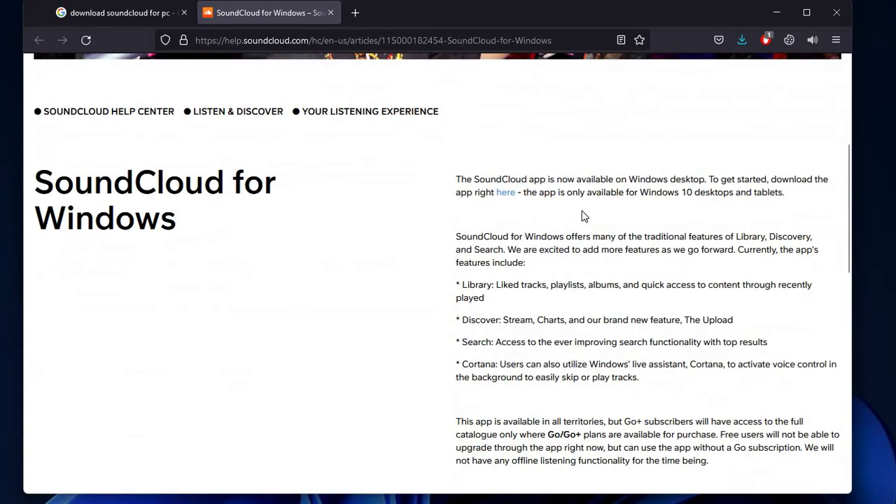
scroll(581, 216, "up", 2)
scroll(586, 216, "down", 4)
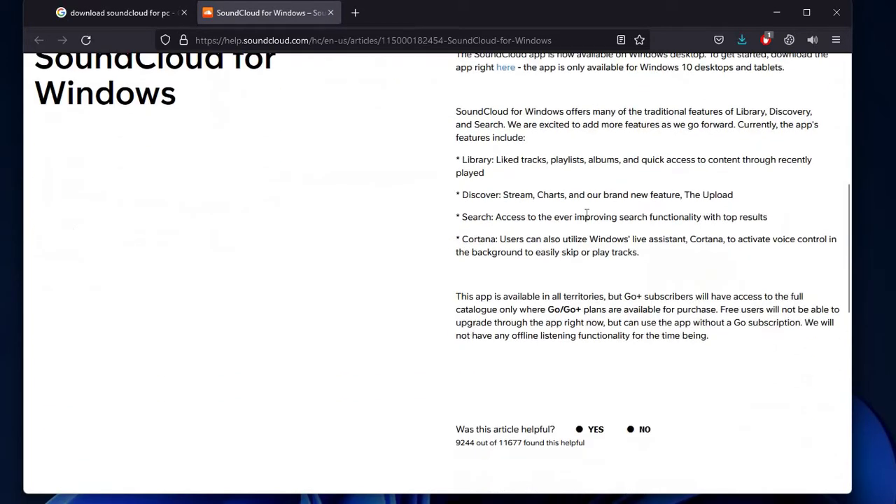
scroll(560, 203, "up", 1)
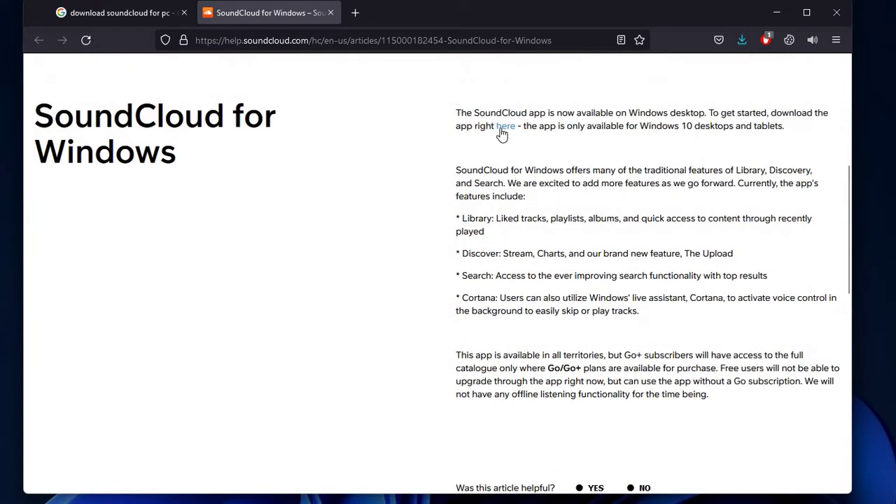
middle_click(502, 133)
left_click(432, 19)
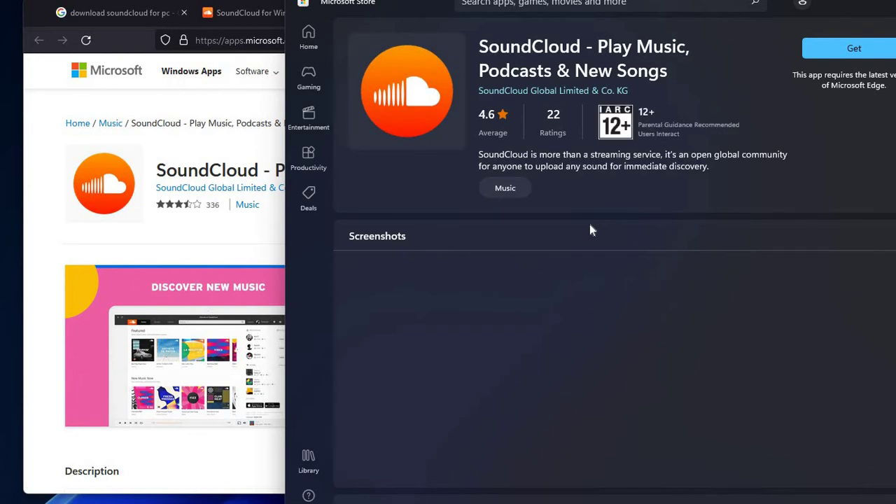
Install "SoundCloud - Play Music, Podcasts & New Songs" from Microsoft Store, then reposition and widen the Store window
left_click(834, 40)
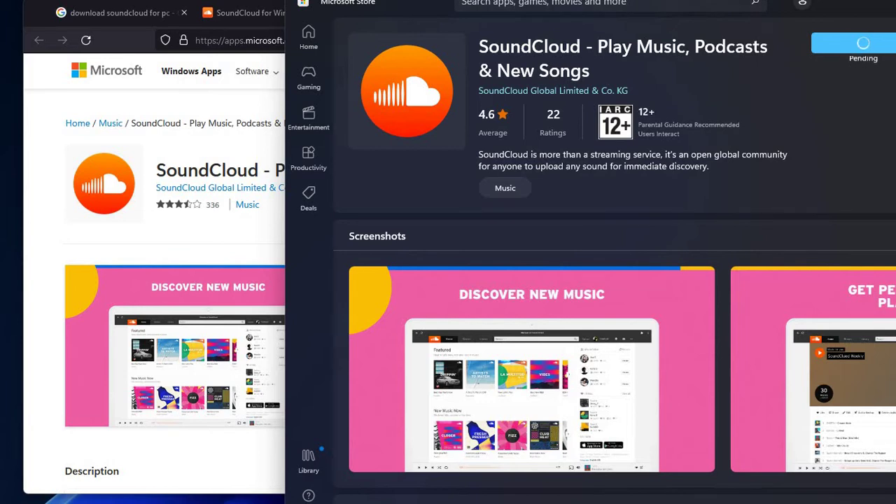
left_click_drag(409, 2, 223, 21)
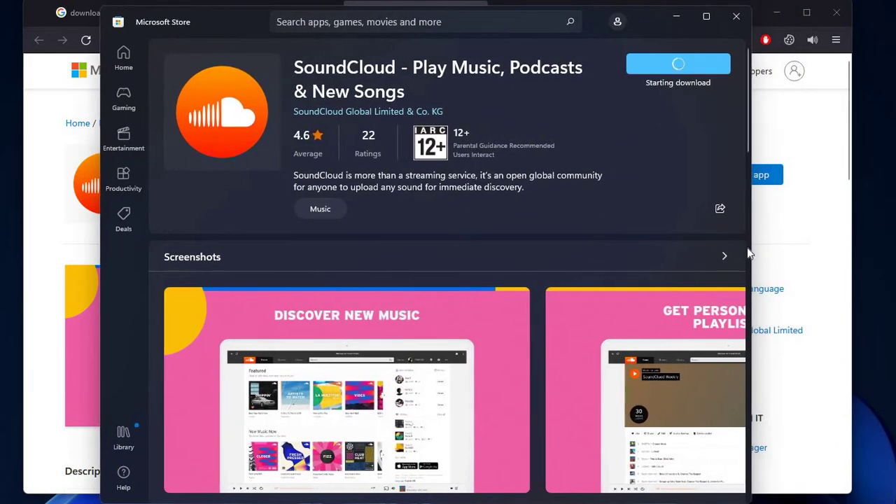
left_click_drag(749, 250, 818, 264)
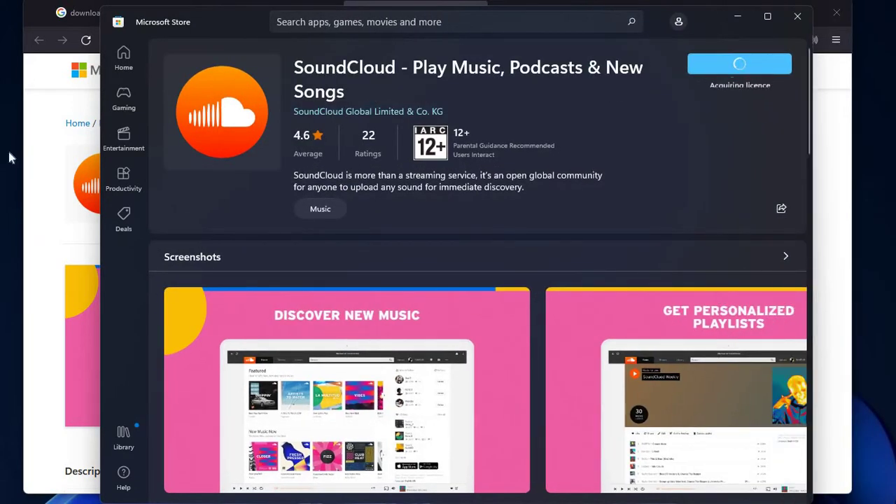
left_click_drag(102, 201, 4, 221)
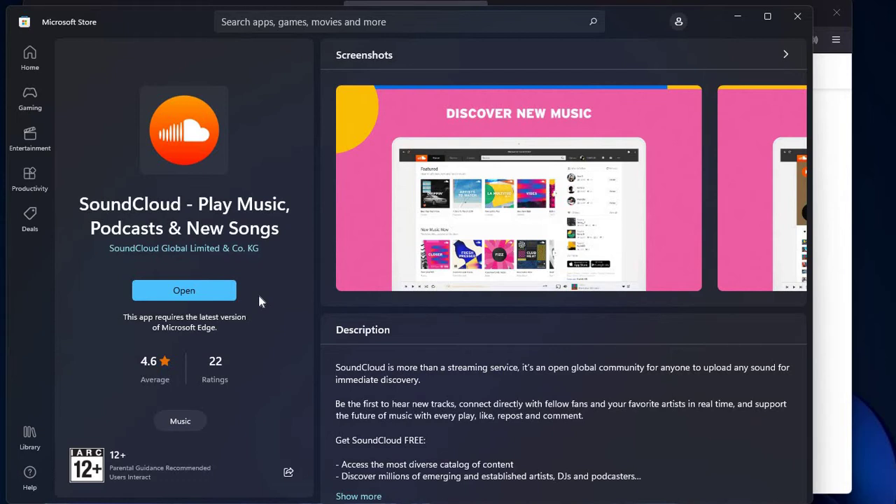
Launch the installed SoundCloud app, allow pinning to the taskbar and Start, and accept its cookies
left_click(217, 297)
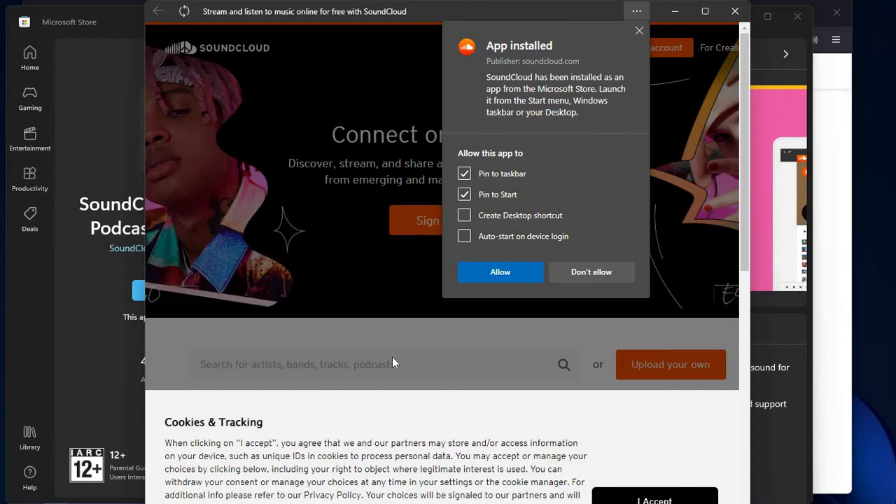
left_click(509, 274)
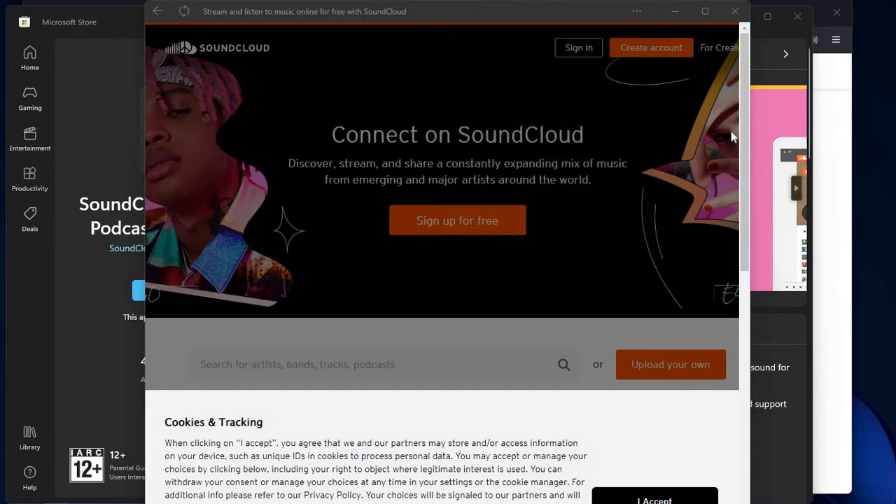
left_click(654, 499)
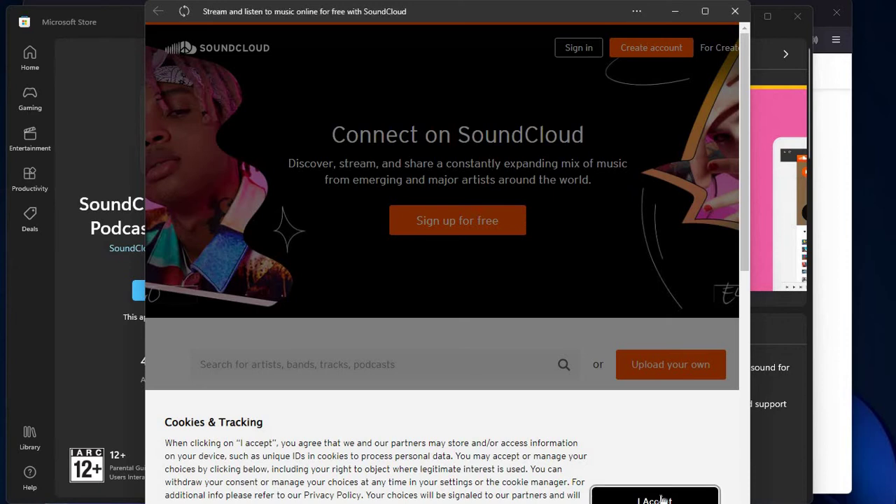
scroll(631, 200, "down", 2)
scroll(632, 203, "up", 2)
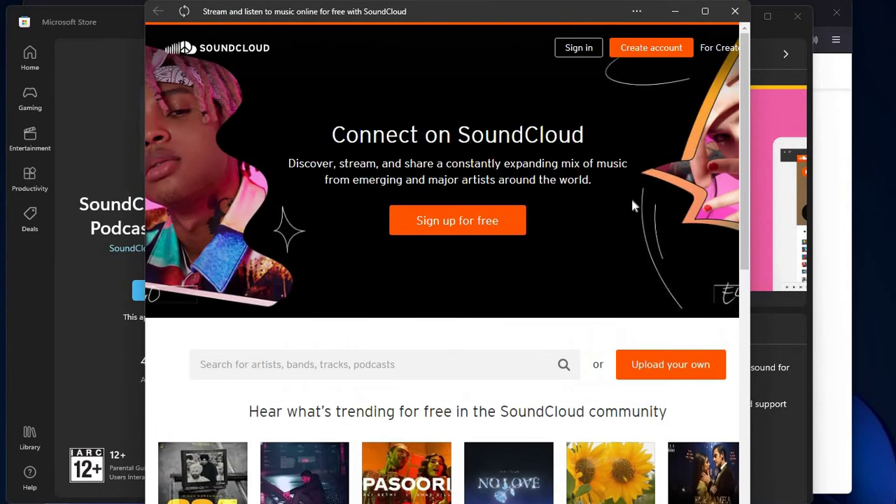
Close Microsoft Store and minimize the browser, then shorten and reposition the SoundCloud window on the desktop
left_click(798, 16)
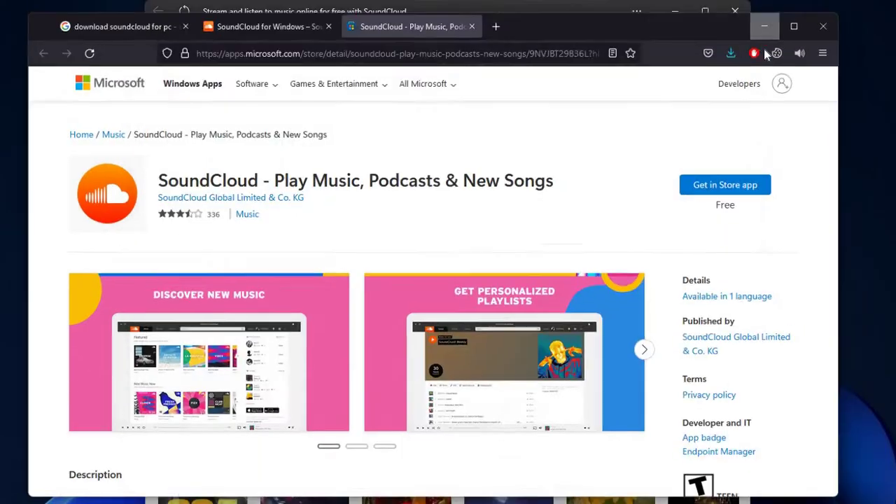
left_click(774, 16)
left_click_drag(598, 7, 598, 69)
left_click_drag(592, 166, 394, 15)
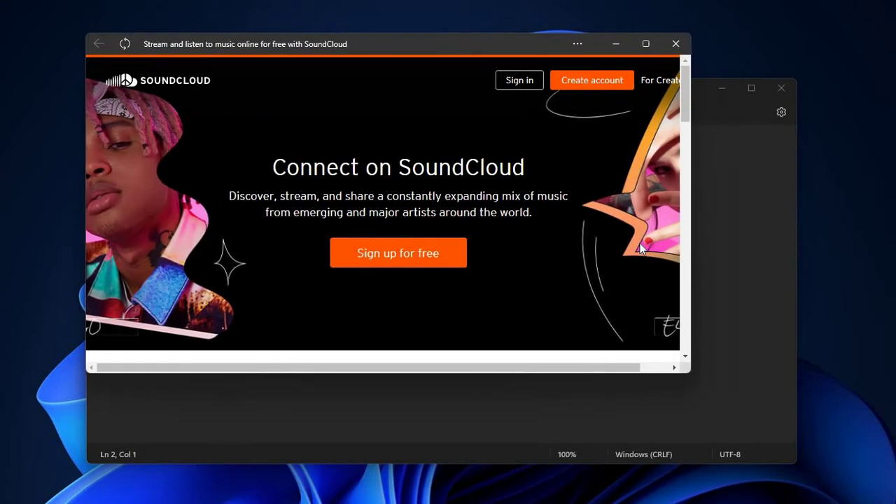
Play the trending tracks No Love, Pasoori and Bikhra in turn, skipping ahead to about 0:54 in Pasoori and 0:35 in Bikhra
scroll(465, 233, "down", 5)
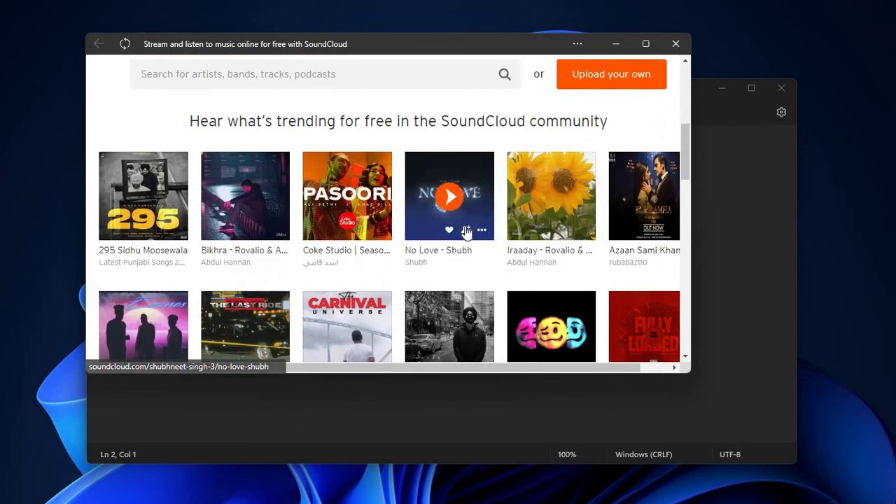
left_click(449, 196)
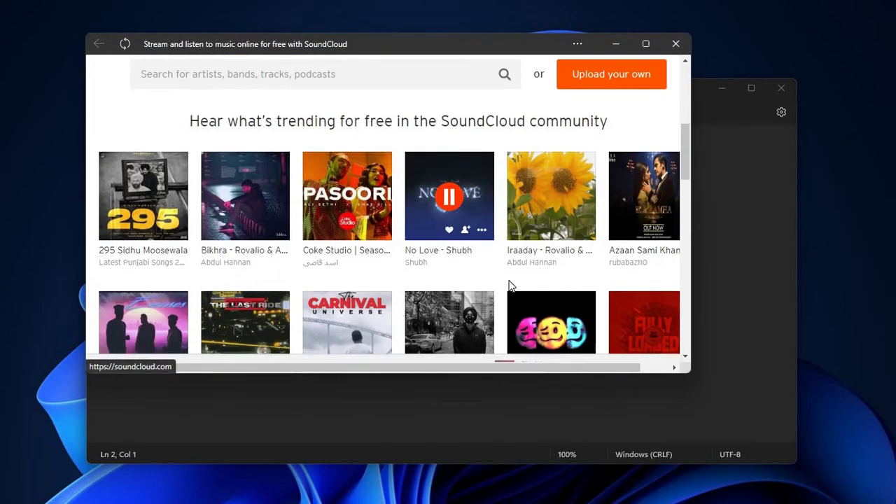
left_click(346, 198)
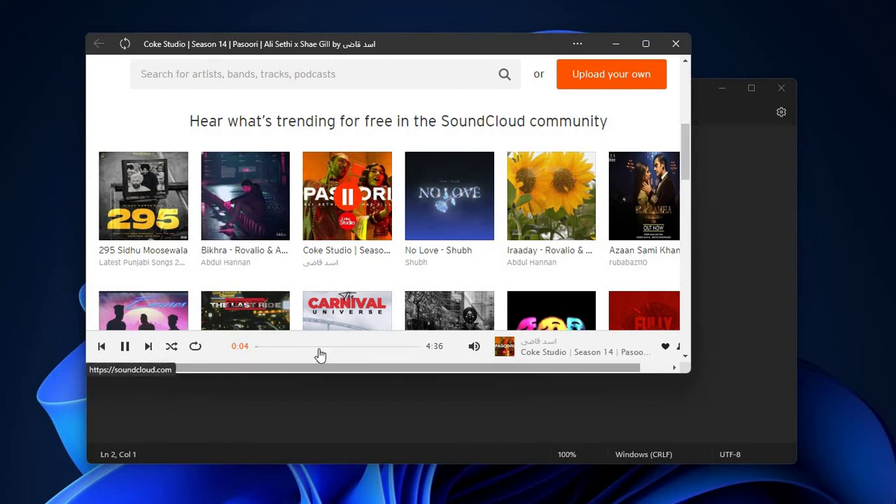
left_click(287, 347)
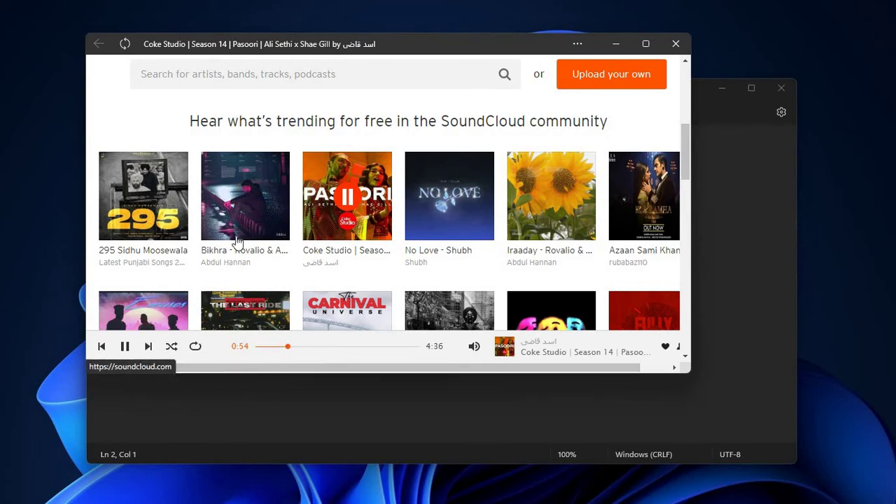
left_click(246, 198)
left_click(289, 348)
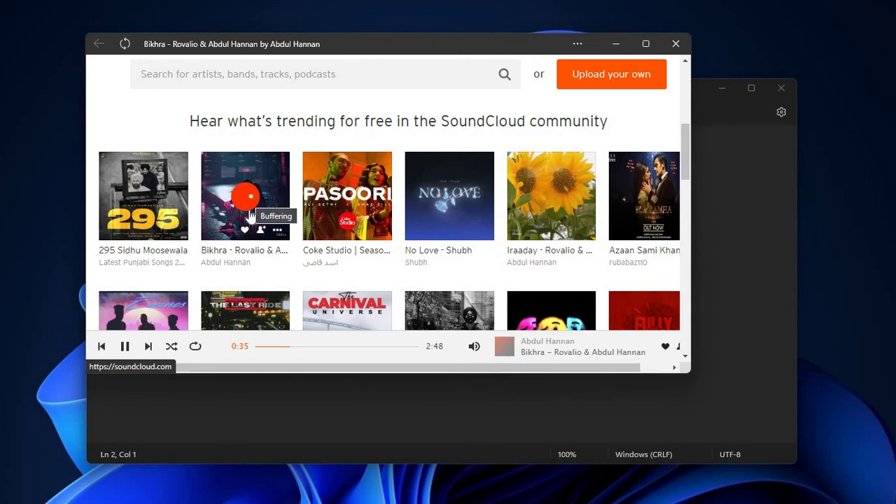
Play the trending track We Rollin, skip ahead to about 0:15 and pause it
scroll(287, 283, "down", 1)
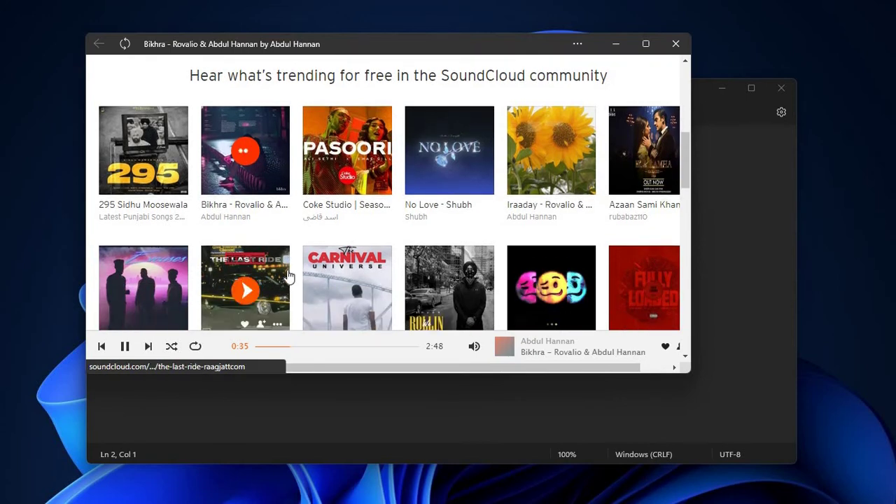
left_click(449, 290)
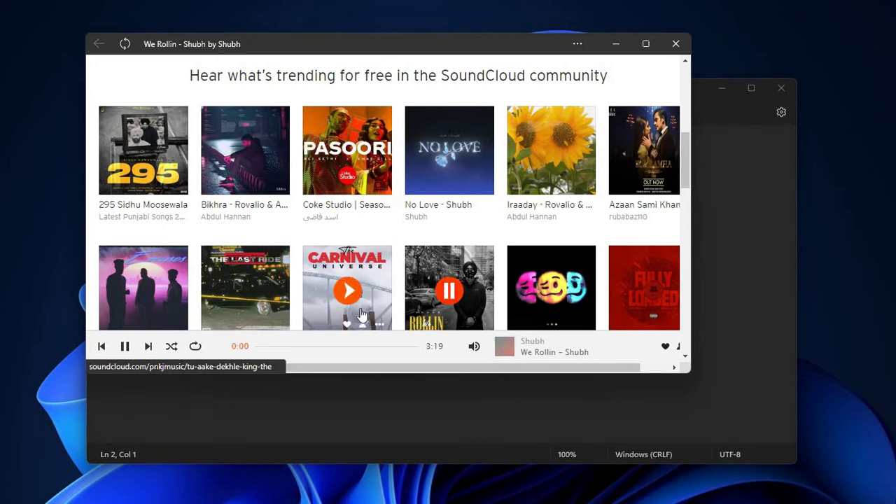
scroll(362, 315, "down", 1)
left_click(266, 347)
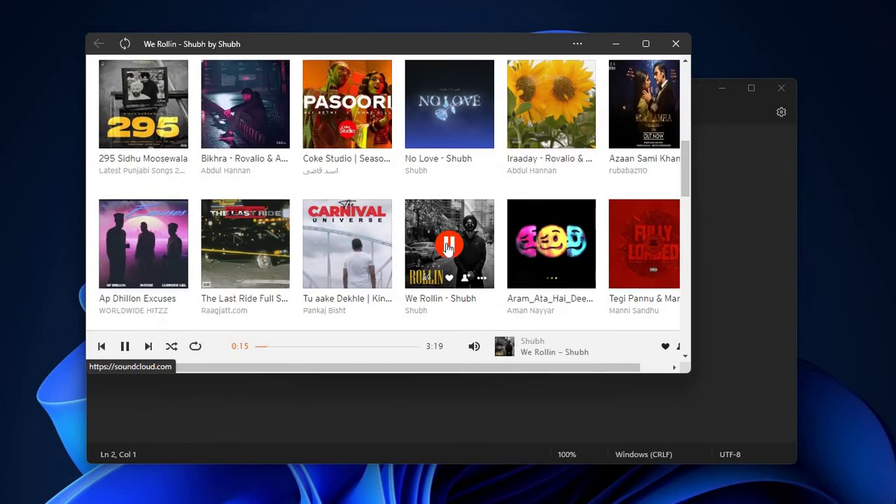
left_click(448, 245)
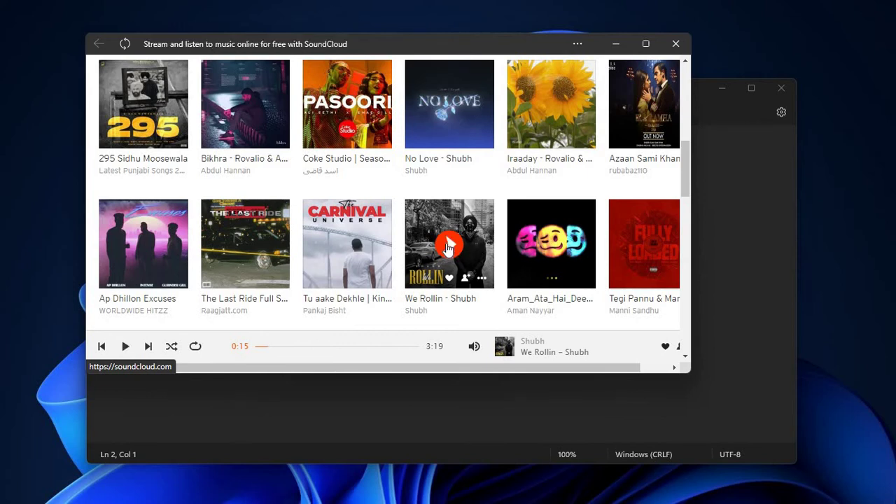
Minimize SoundCloud and add the line "Create a new account with your gmail and enjoy" below the heading in the Notepad note
left_click(610, 42)
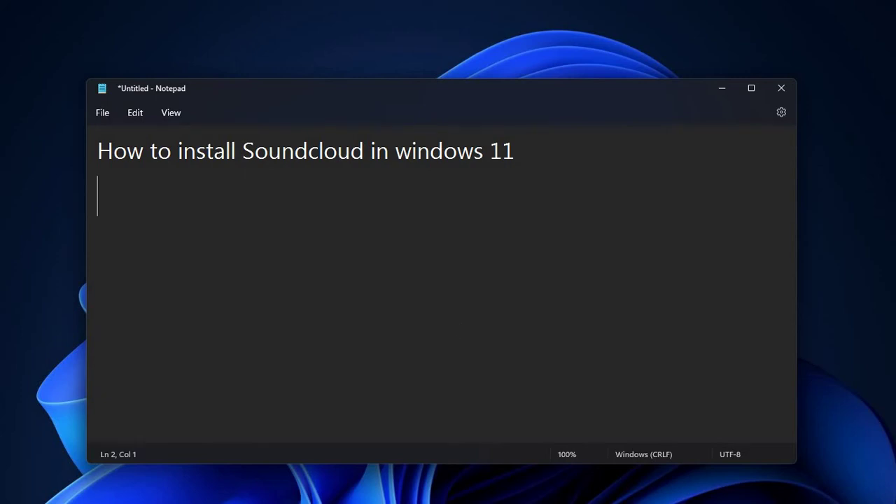
type("Create ")
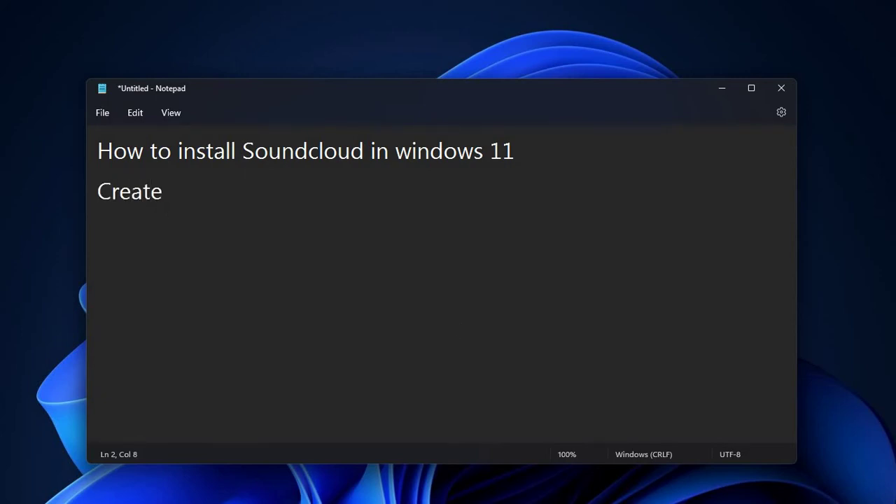
type("a new account")
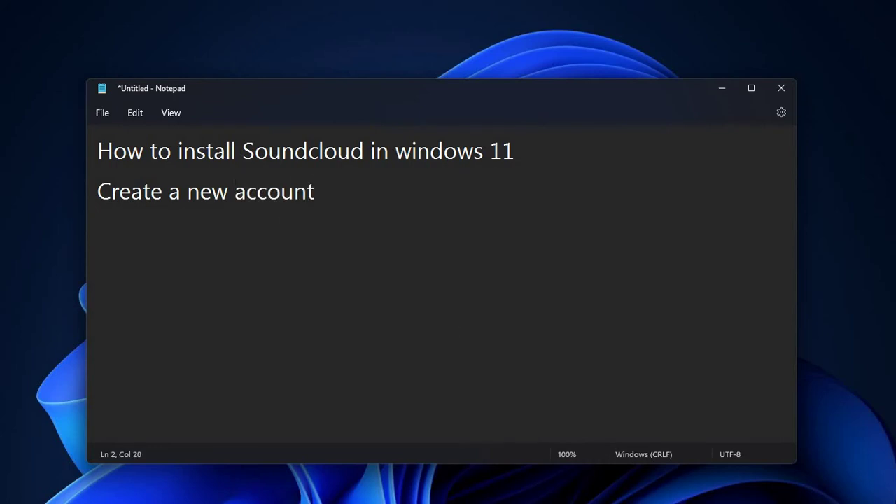
type(" with your ")
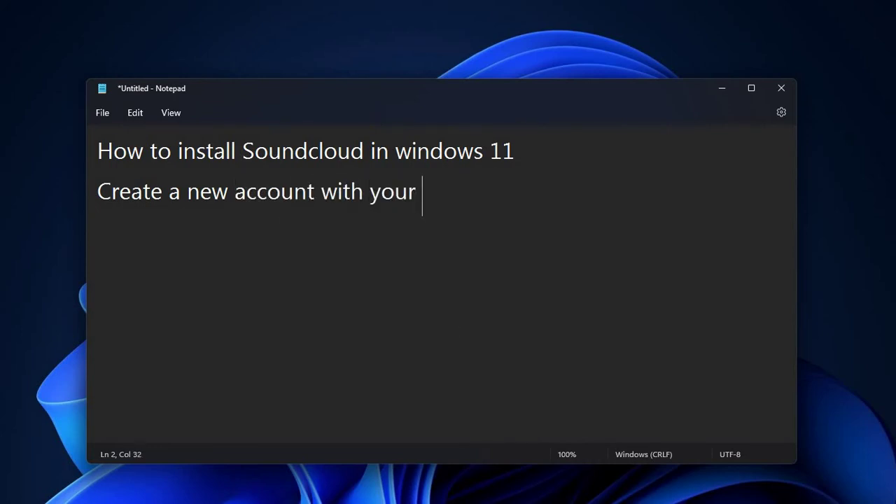
type("gmail and en")
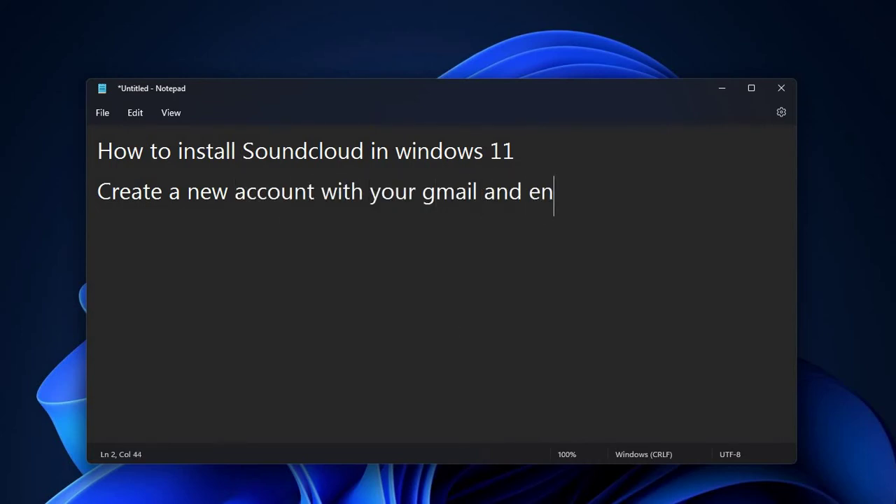
type("jou")
key("BackSpace")
type("y")
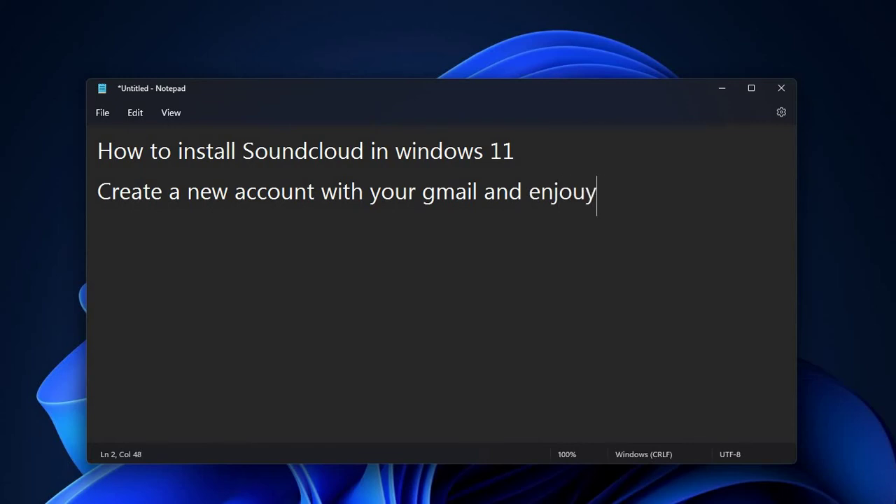
key("BackSpace")
key("BackSpace")
type("y")
key("Return")
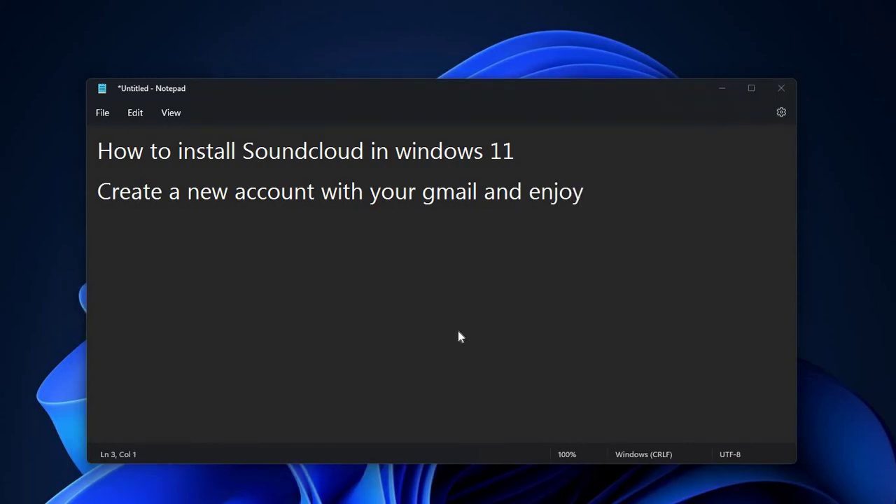
Switch back to SoundCloud, enlarge its window in both directions, and briefly resume We Rollin before pausing it
key("alt+Tab")
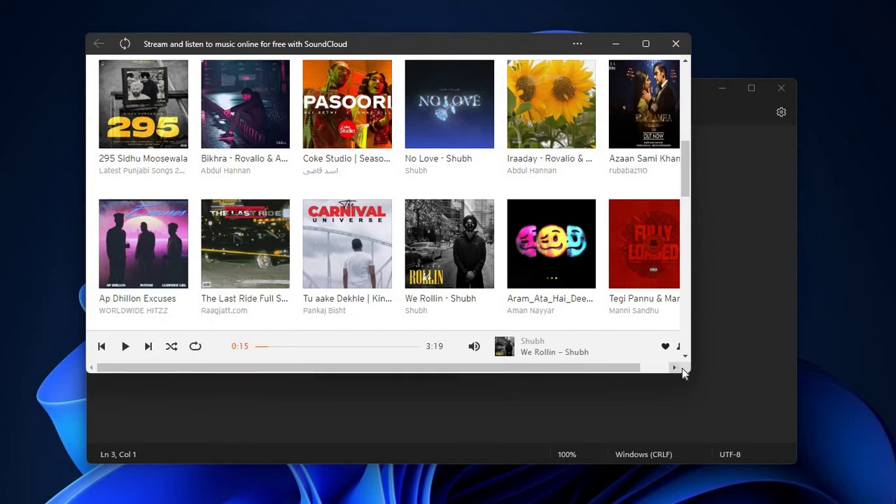
left_click_drag(688, 375, 818, 458)
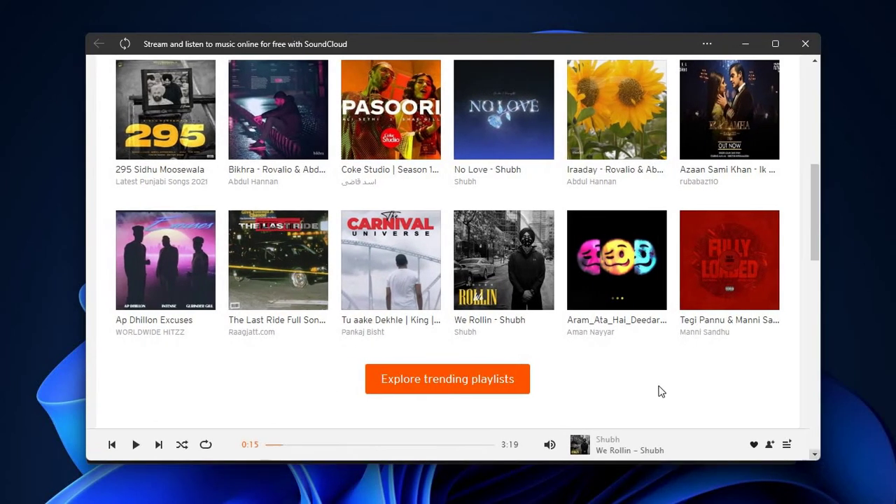
left_click(136, 444)
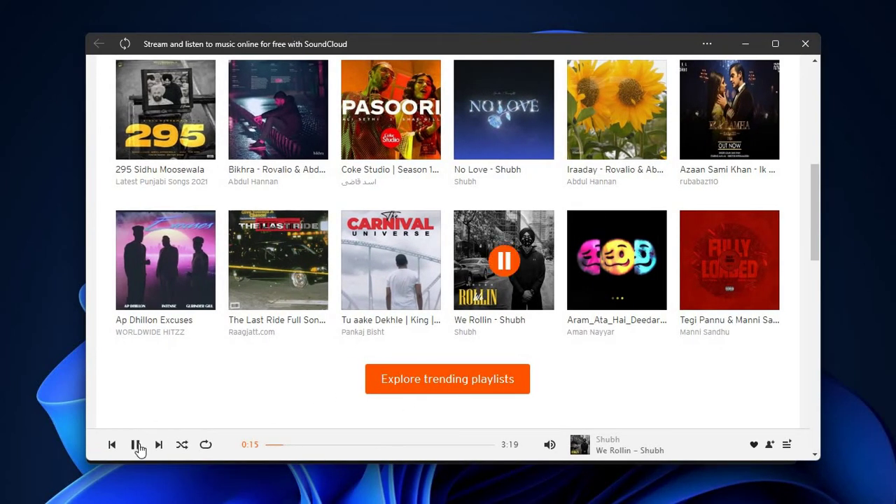
left_click(138, 445)
Look through the SoundCloud home page, from the trending tracks to the footer and back to the header
scroll(254, 386, "down", 10)
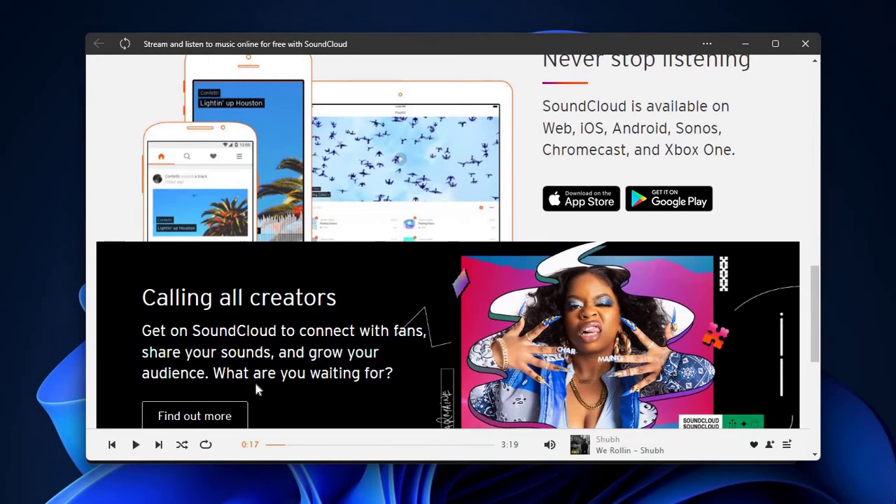
scroll(276, 380, "down", 3)
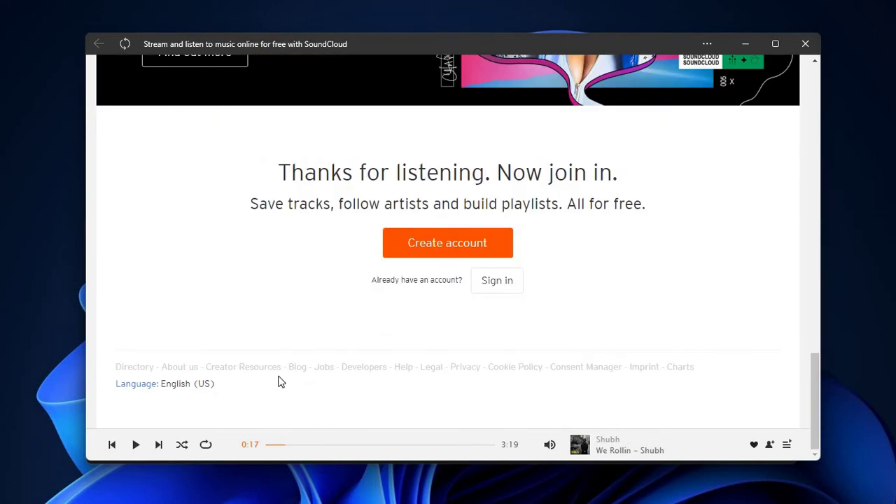
scroll(280, 378, "up", 1)
scroll(304, 372, "up", 15)
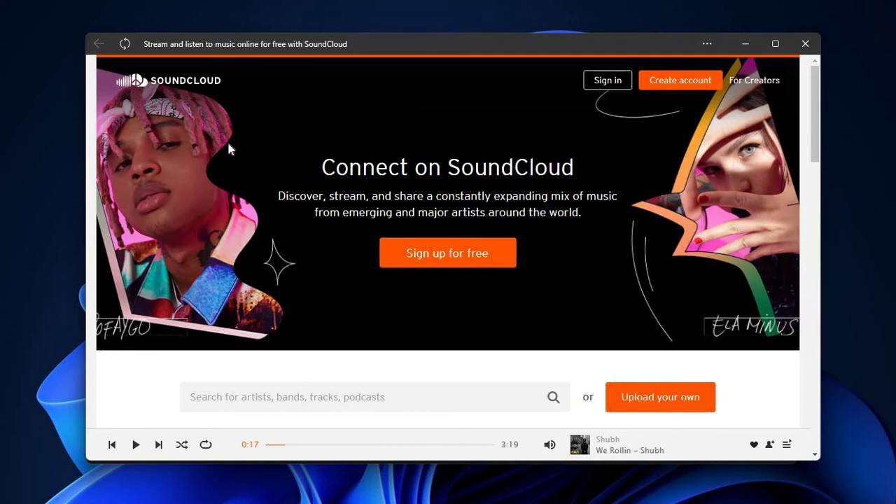
scroll(228, 148, "down", 3)
scroll(228, 149, "down", 2)
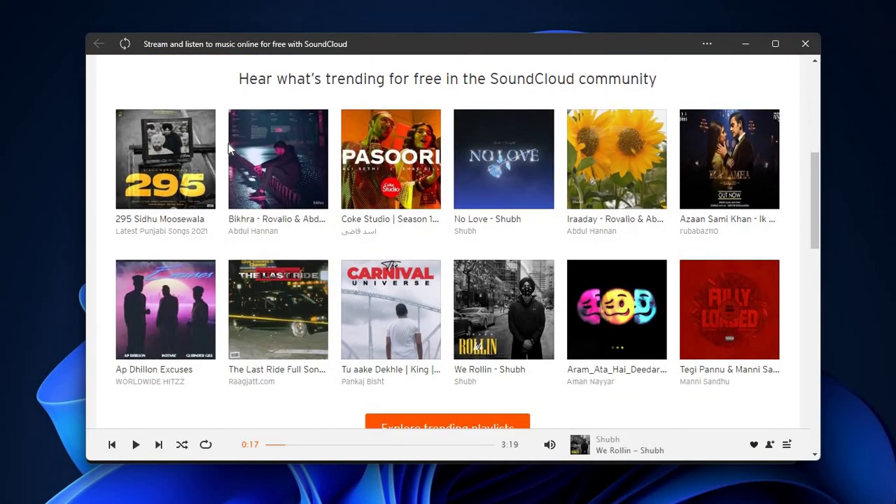
scroll(228, 149, "down", 1)
scroll(228, 149, "down", 1)
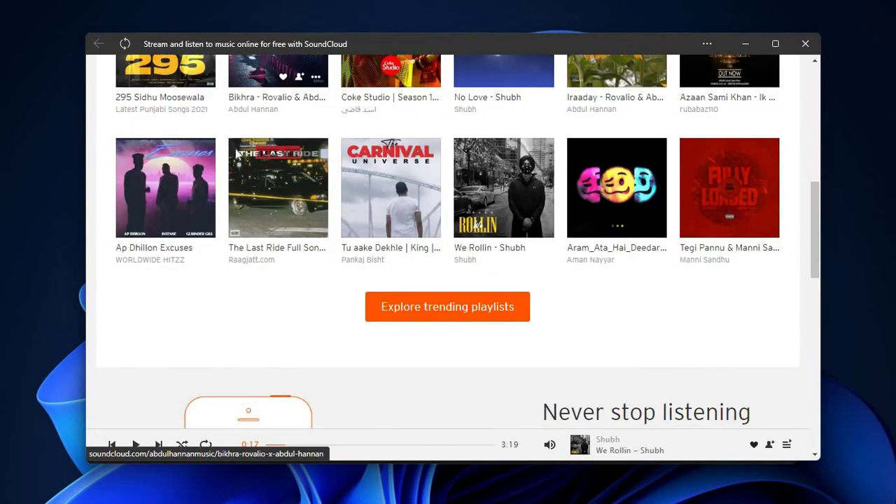
scroll(228, 148, "up", 3)
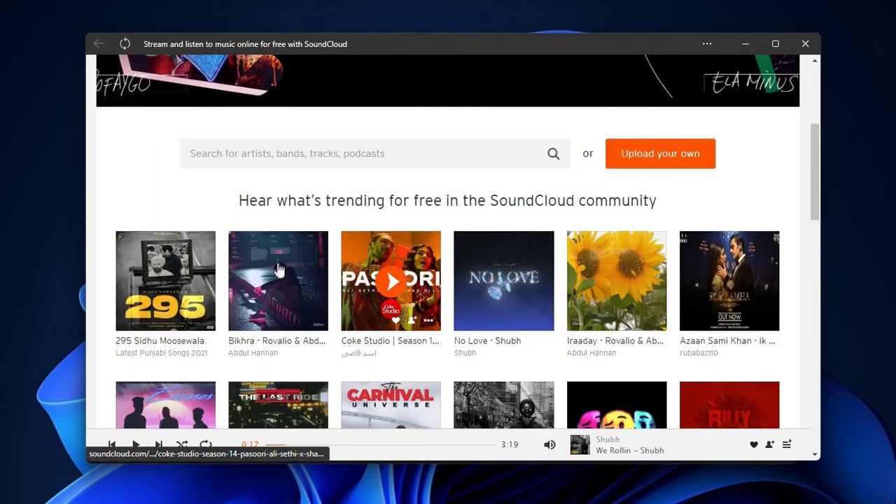
Play We Rollin directly from its cover in the trending tracks and pause it shortly after
scroll(528, 292, "down", 2)
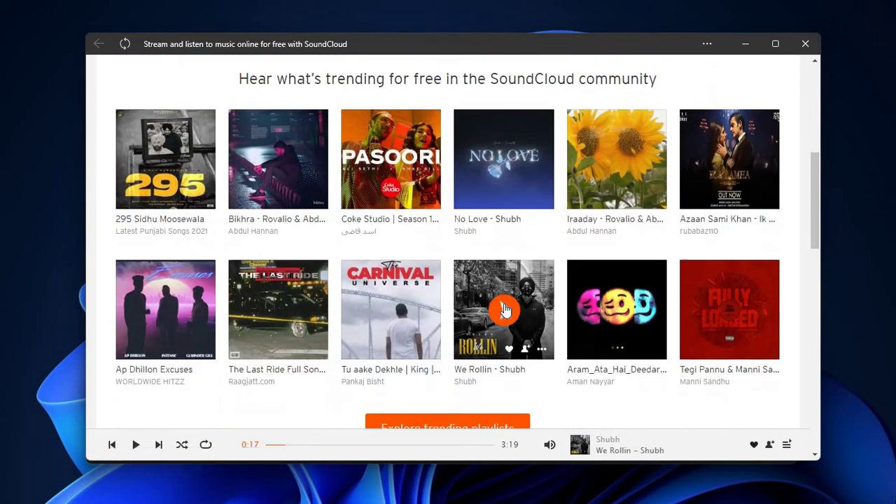
left_click(504, 312)
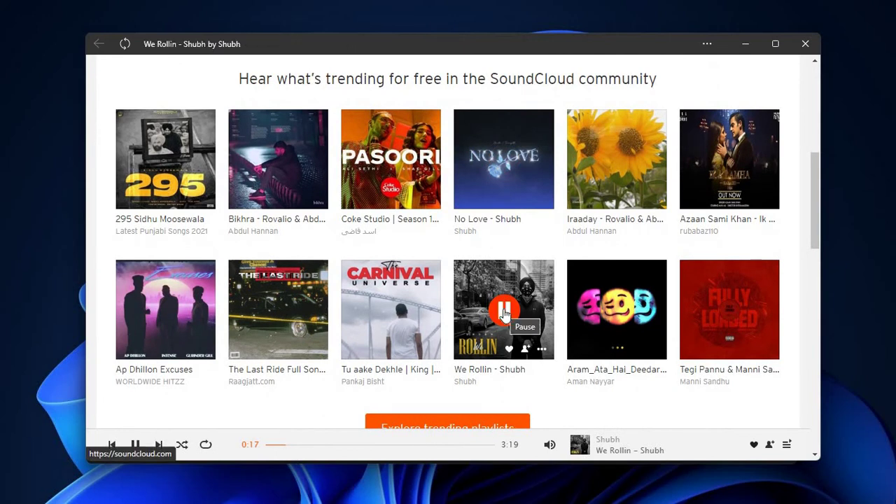
left_click(504, 312)
Examine the account sign-up, creators and device availability sections of the home page, ending at its header
scroll(508, 310, "down", 5)
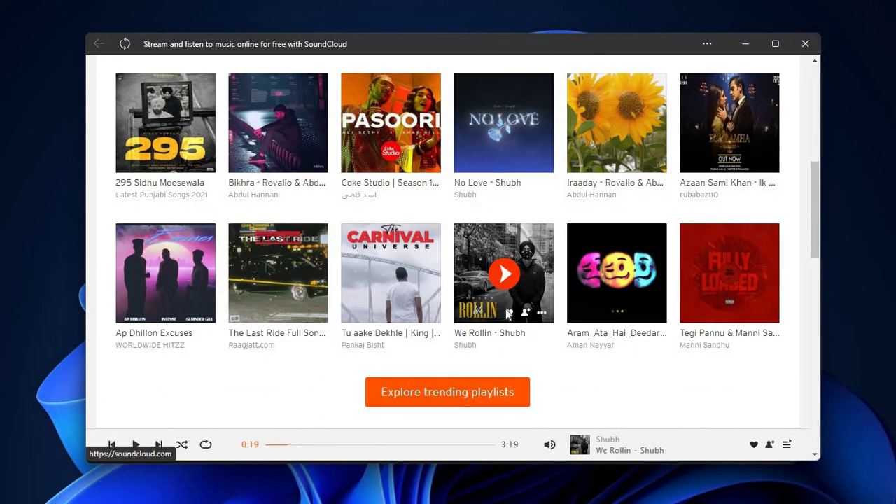
scroll(510, 311, "down", 6)
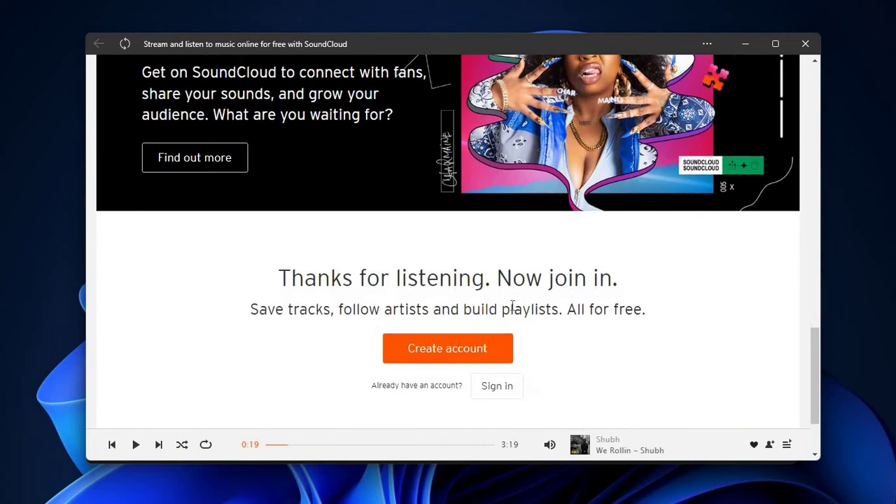
scroll(514, 308, "up", 1)
scroll(514, 308, "down", 1)
scroll(520, 310, "down", 2)
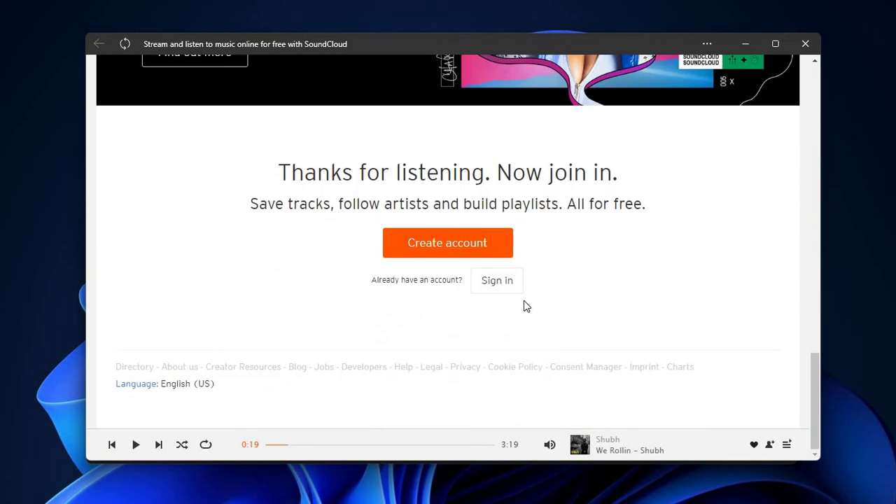
scroll(544, 299, "up", 1)
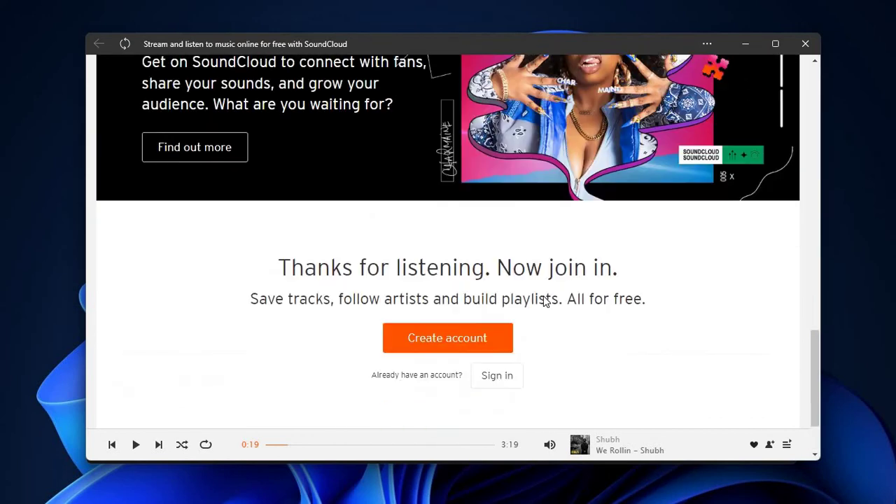
scroll(545, 301, "down", 1)
scroll(546, 301, "up", 2)
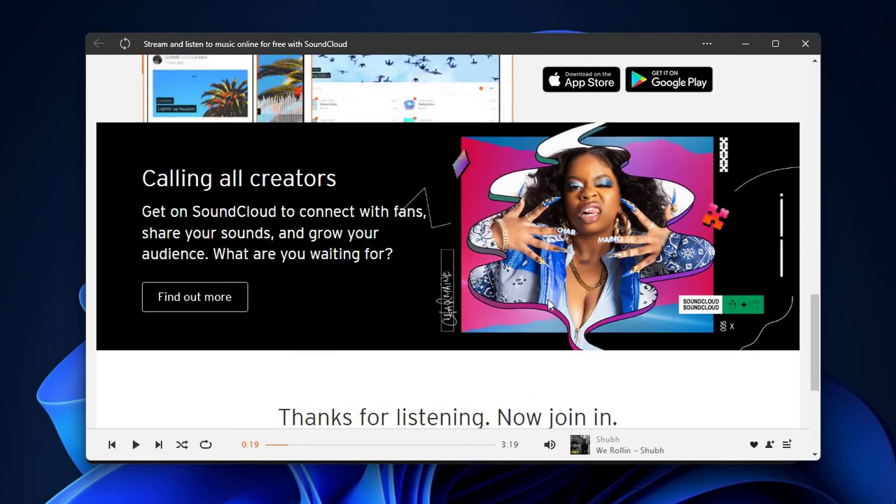
scroll(549, 302, "up", 3)
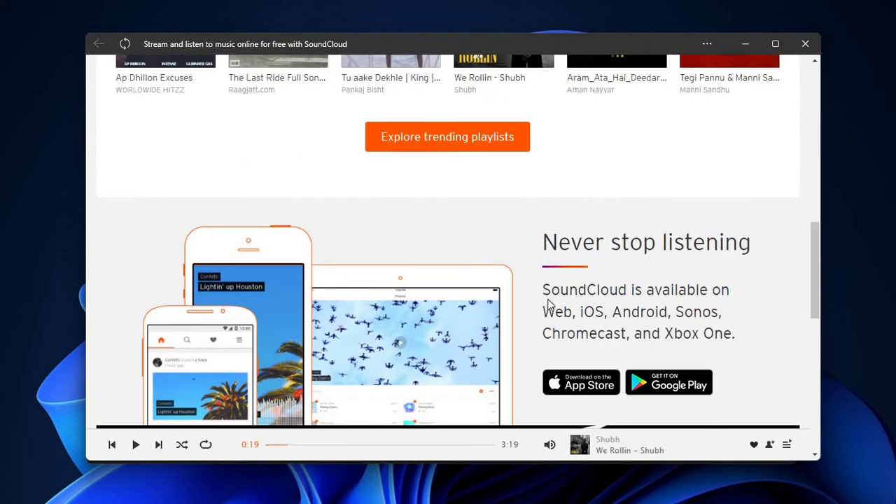
scroll(550, 302, "up", 5)
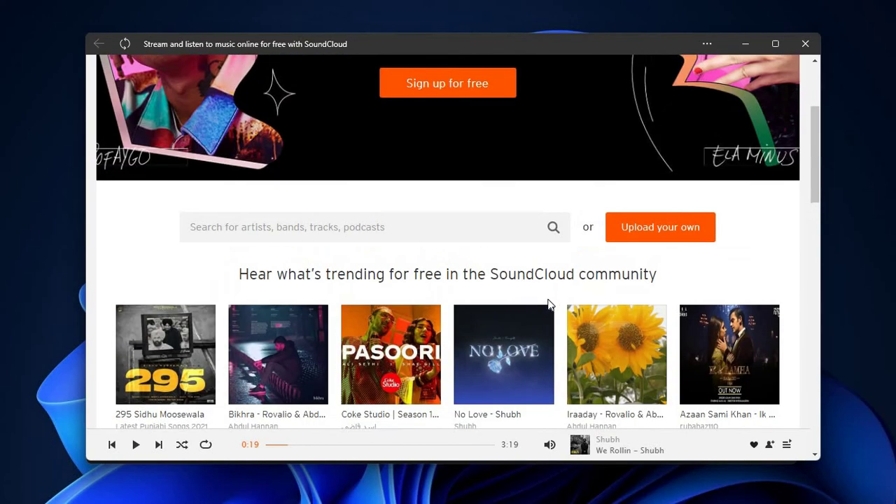
scroll(549, 305, "up", 3)
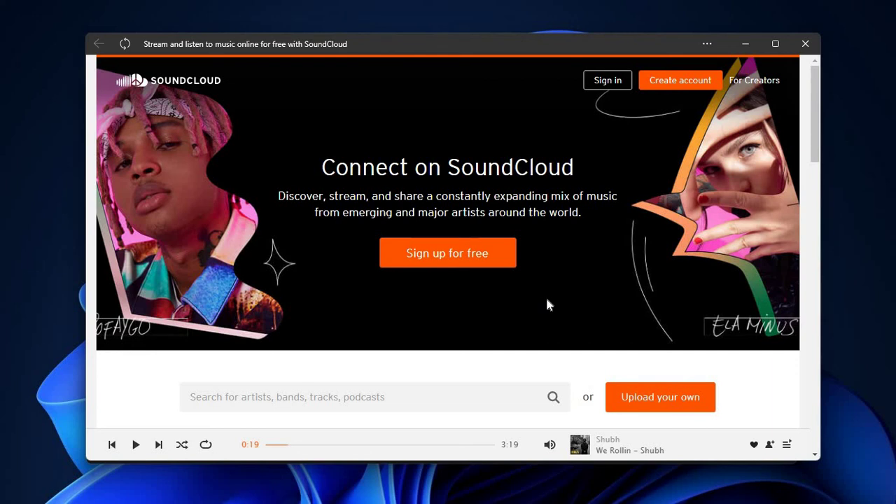
Play Aram_Ata_Hai_Deedar_Se_Tere from the trending tracks, skip ahead to about 0:42, and pause it shortly after
scroll(560, 305, "down", 3)
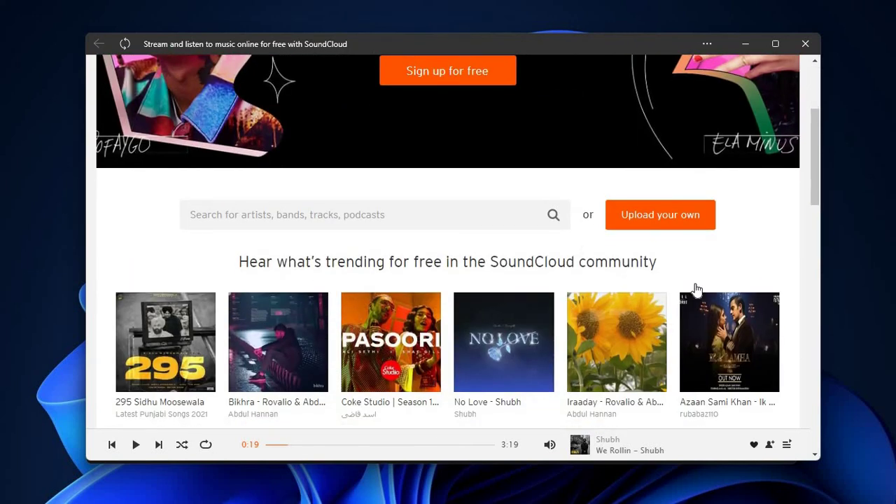
scroll(697, 289, "down", 4)
left_click(616, 250)
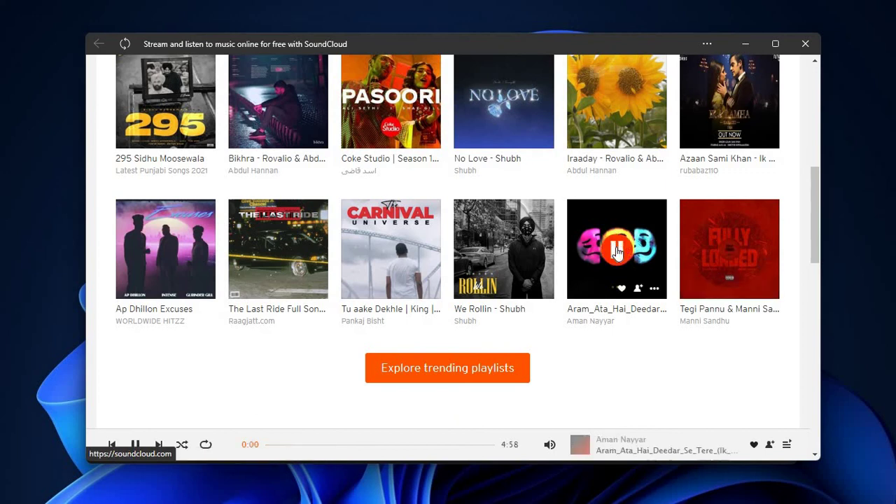
left_click(297, 448)
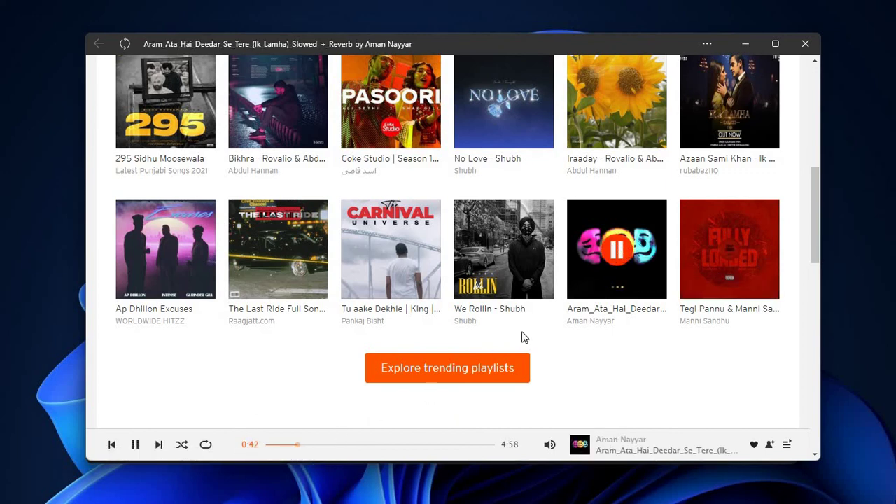
left_click(619, 253)
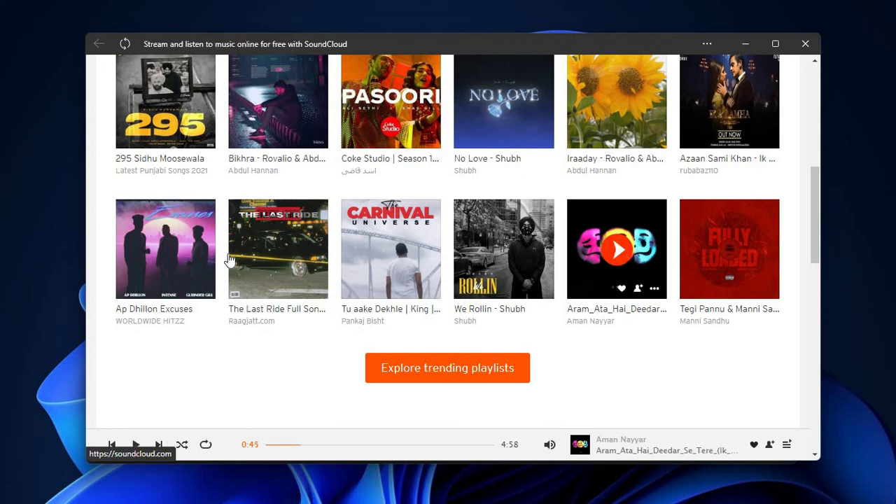
Play the trending tracks Ap Dhillon Excuses and The Last Ride Full Song in turn, skipping ahead to about 0:39 and 0:34 respectively
left_click(165, 250)
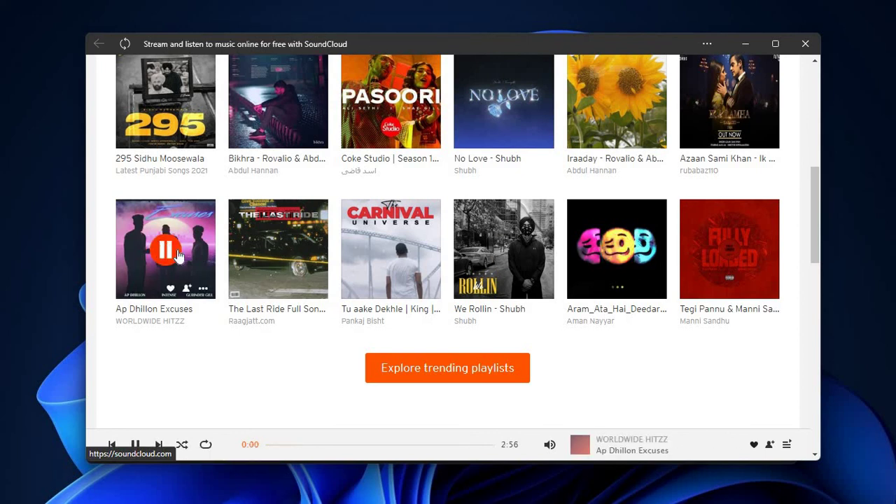
left_click(315, 446)
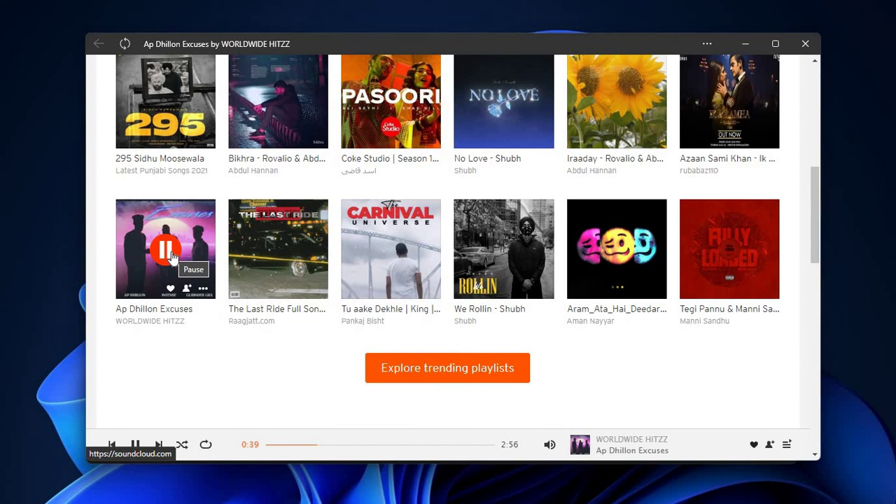
left_click(278, 249)
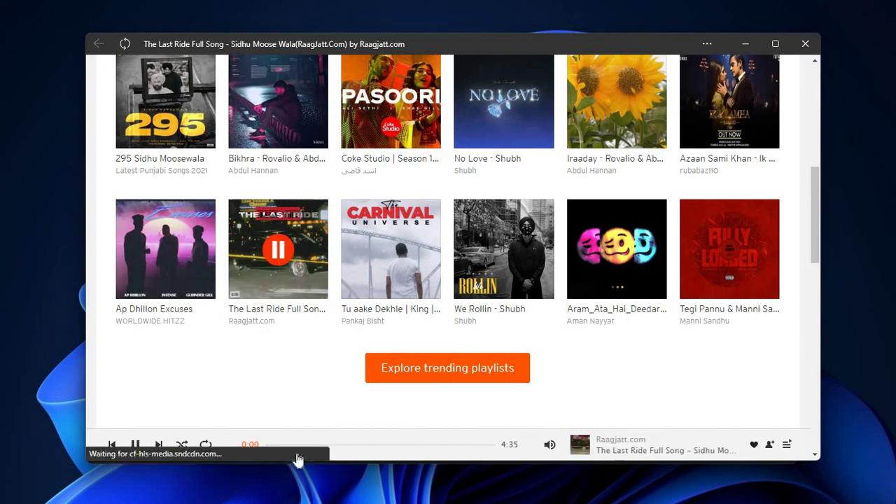
left_click(296, 446)
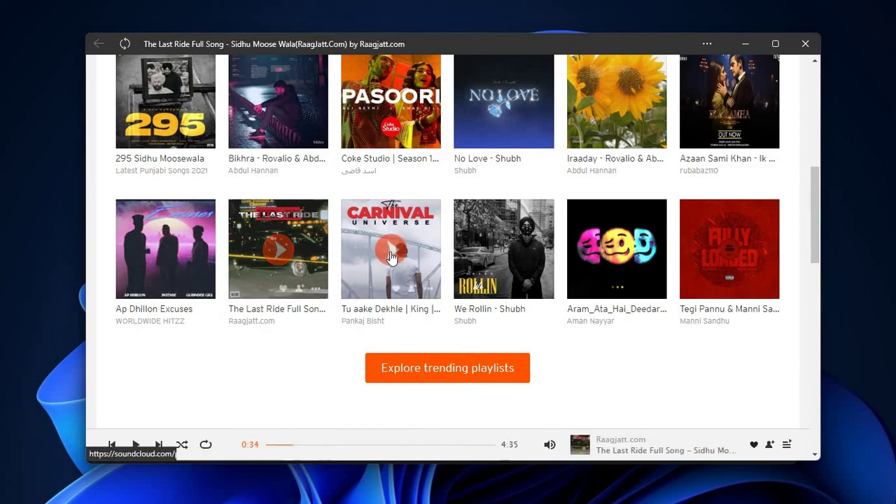
Play Tu aake Dekhle from the trending tracks, skip ahead to about 0:50, and pause it
left_click(392, 258)
left_click(301, 445)
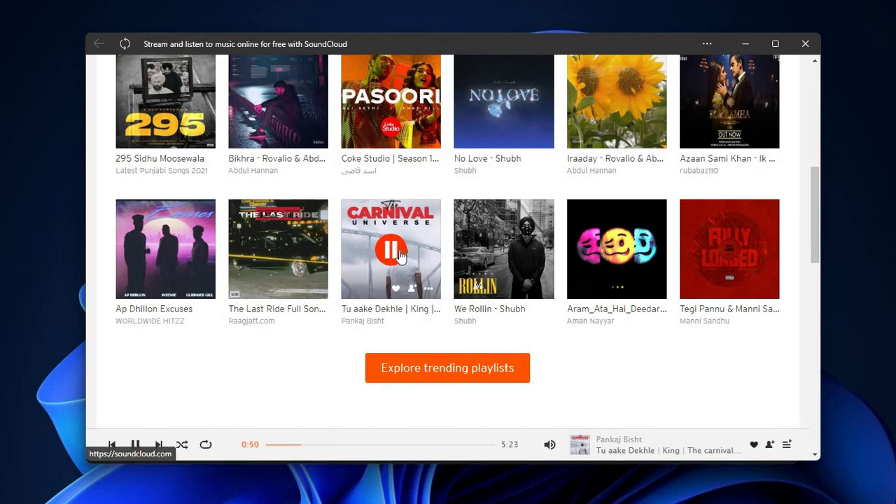
left_click(400, 256)
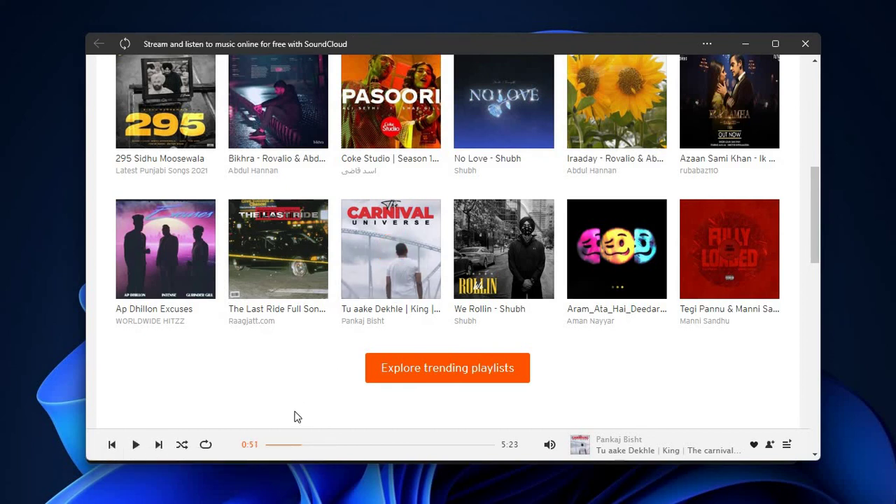